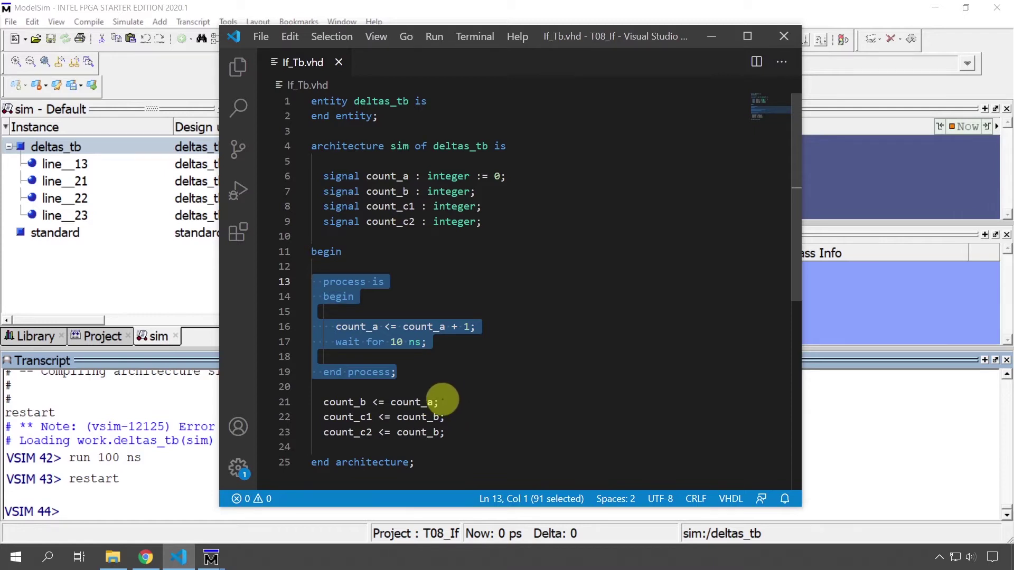
Examine how count_b, count_c1 and count_c2 are assigned in the concurrent statements of If_Tb.vhd
{"action": "left_click", "coordinate": [448, 402]}
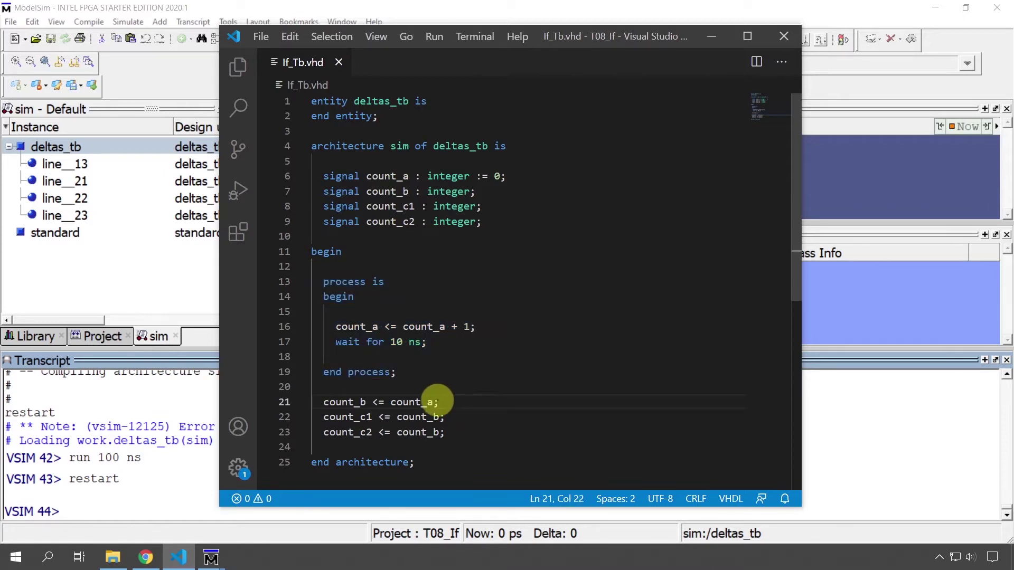
{"action": "left_click", "coordinate": [360, 401]}
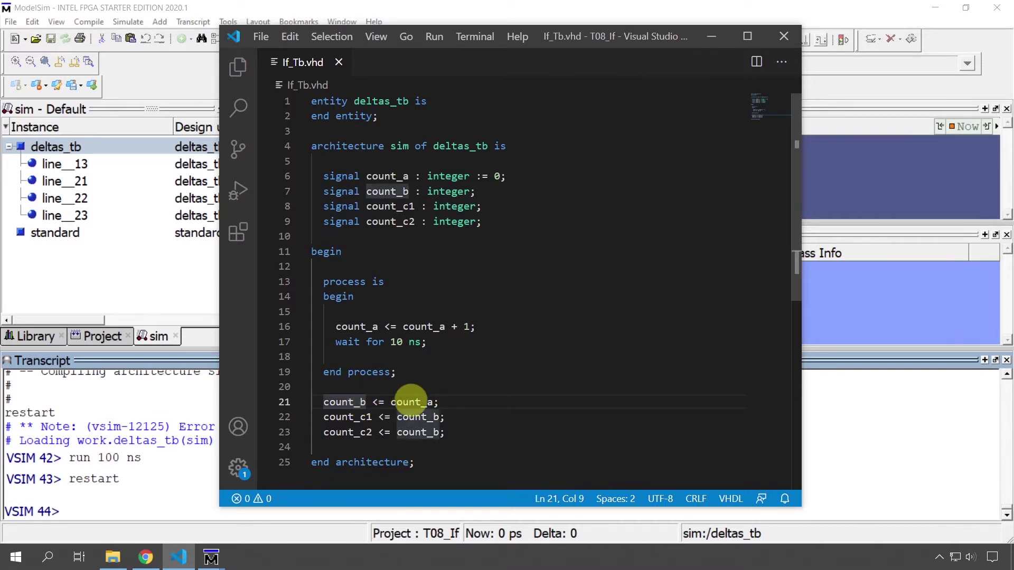
{"action": "left_click", "coordinate": [401, 402]}
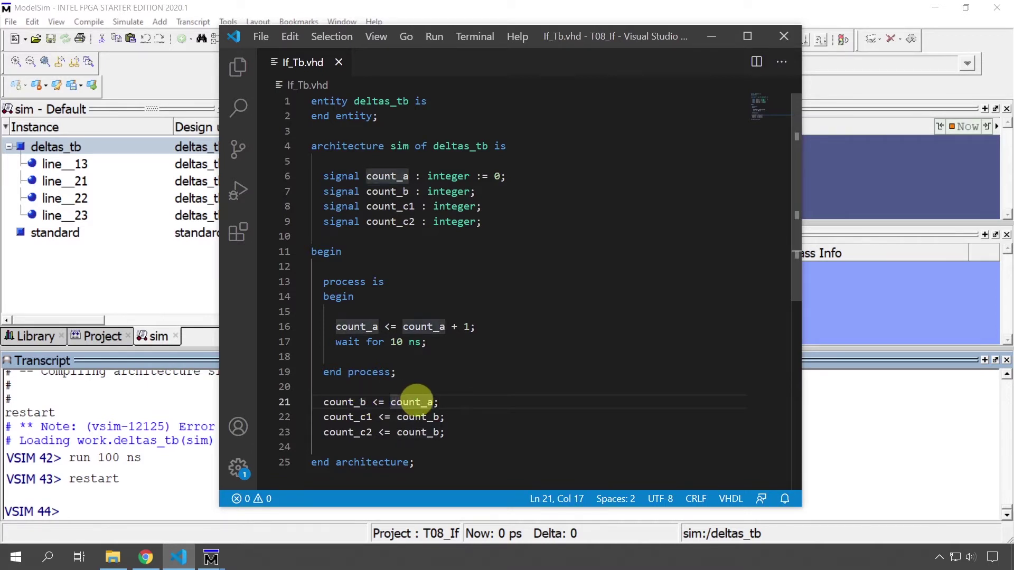
{"action": "left_click", "coordinate": [347, 402]}
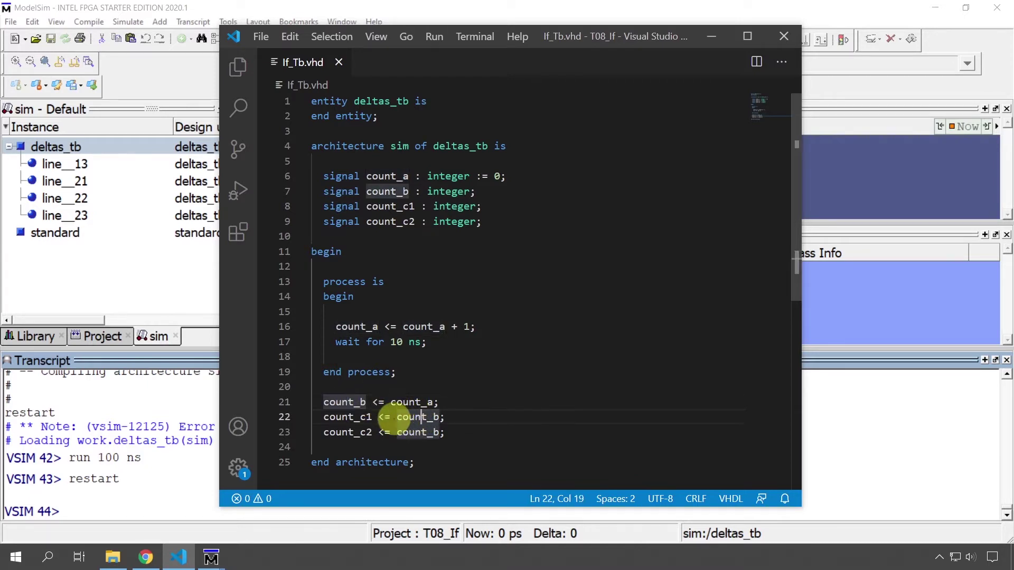
{"action": "left_click", "coordinate": [353, 417]}
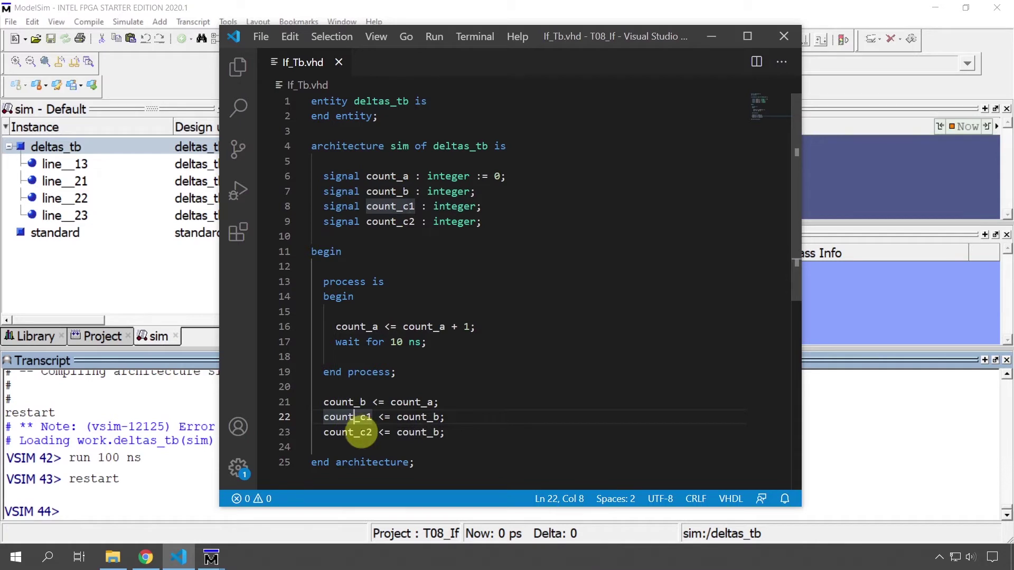
{"action": "left_click", "coordinate": [361, 432]}
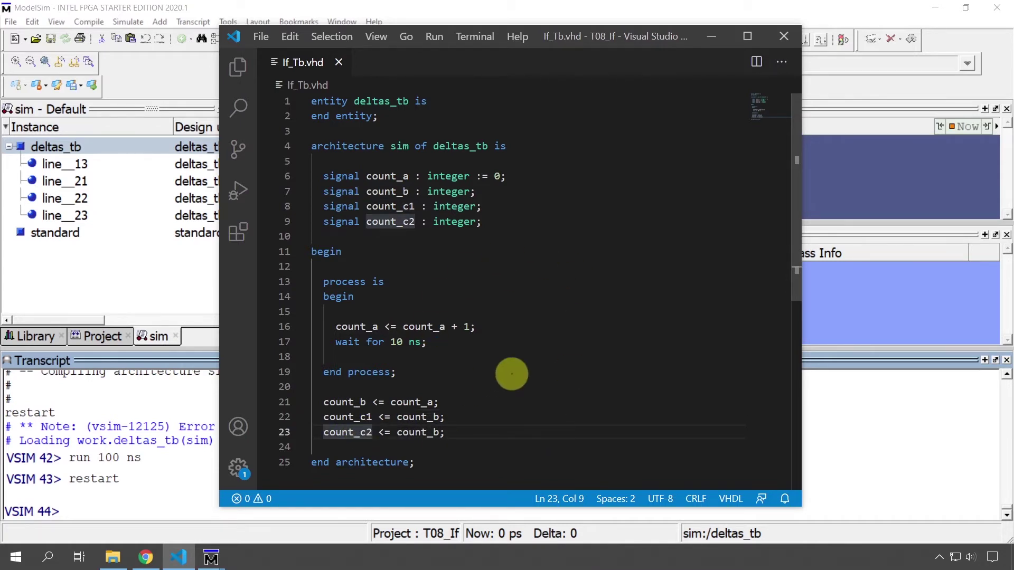
Switch to ModelSim and run the deltas_tb simulation for 100 ns
{"action": "left_click", "coordinate": [180, 497]}
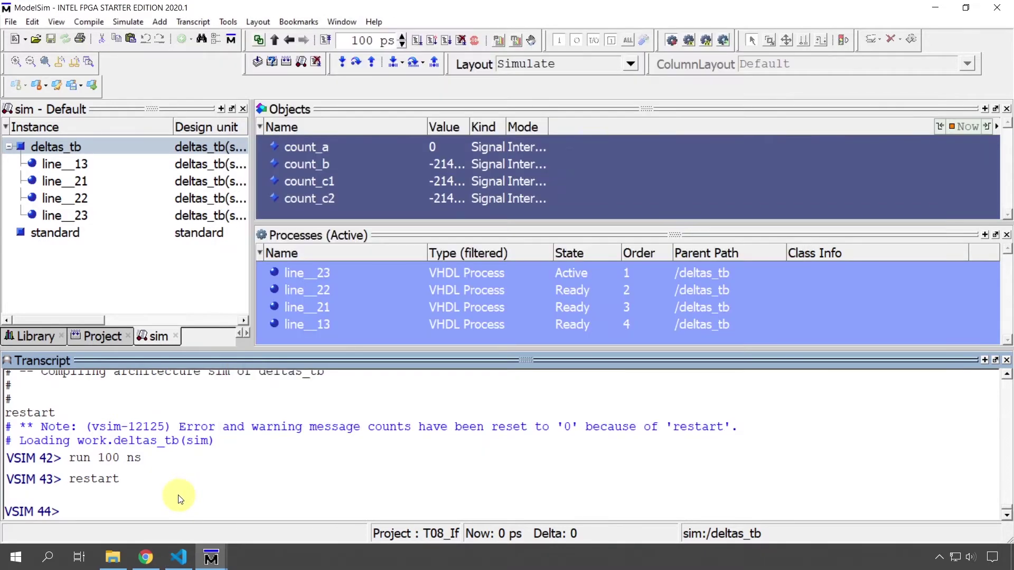
{"action": "type", "text": "ru"}
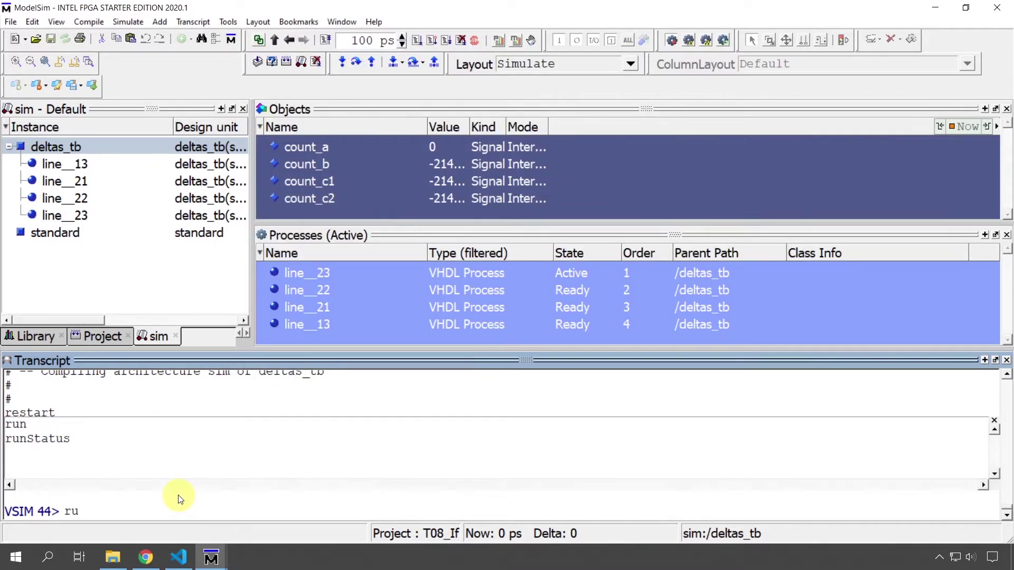
{"action": "type", "text": "n 100 ns"}
{"action": "key", "text": "Return"}
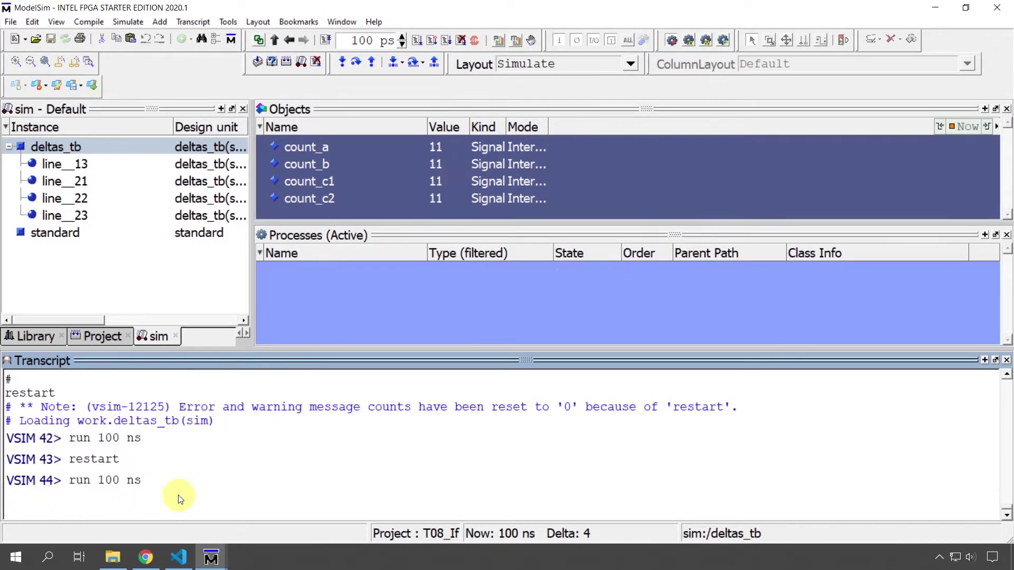
Open the Wave window and place the cursor on the signals' transition at 20000 ps
{"action": "mouse_move", "coordinate": [216, 554]}
{"action": "left_click", "coordinate": [292, 487]}
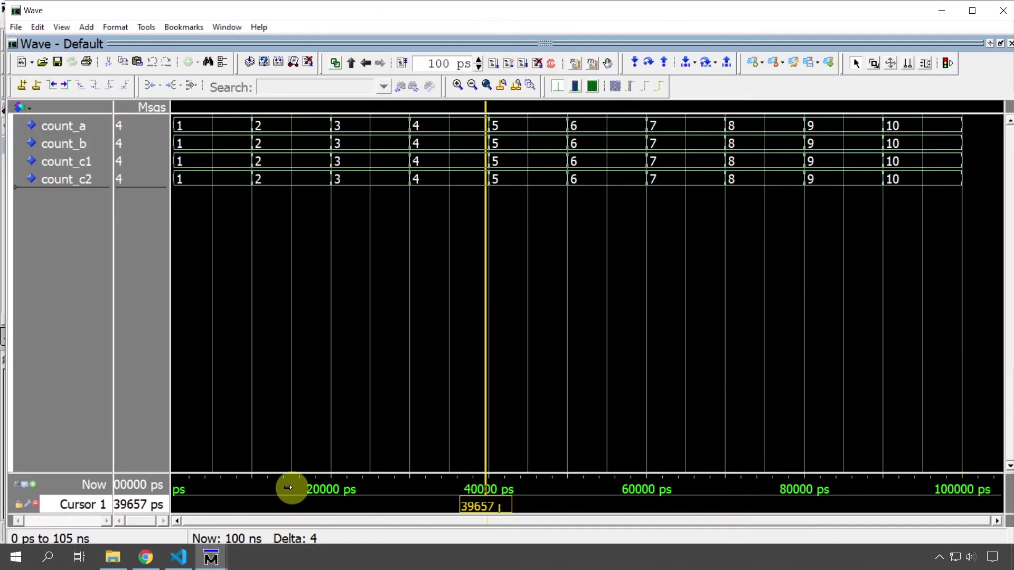
{"action": "left_click", "coordinate": [381, 366]}
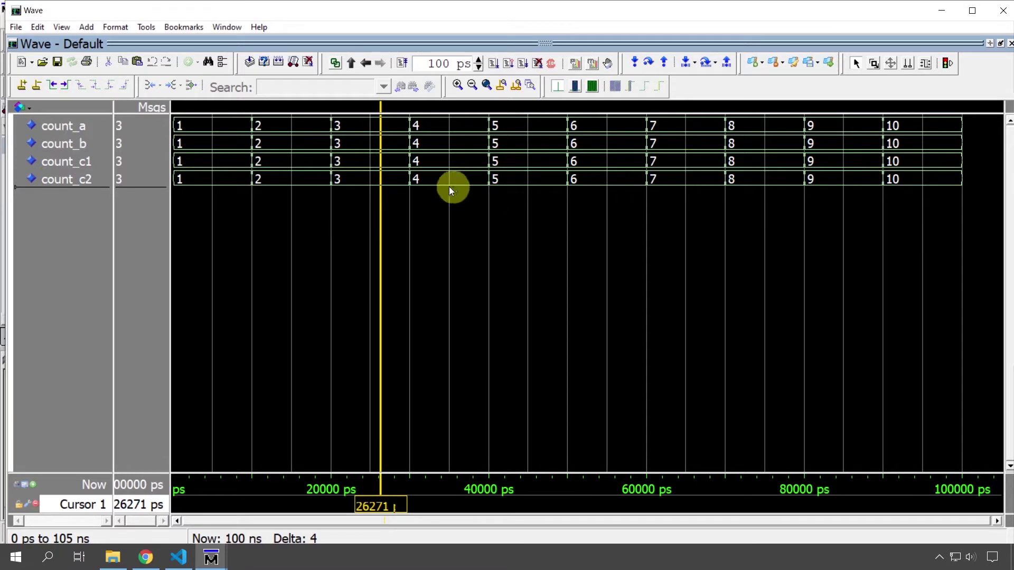
{"action": "mouse_move", "coordinate": [423, 182]}
{"action": "left_click", "coordinate": [334, 173]}
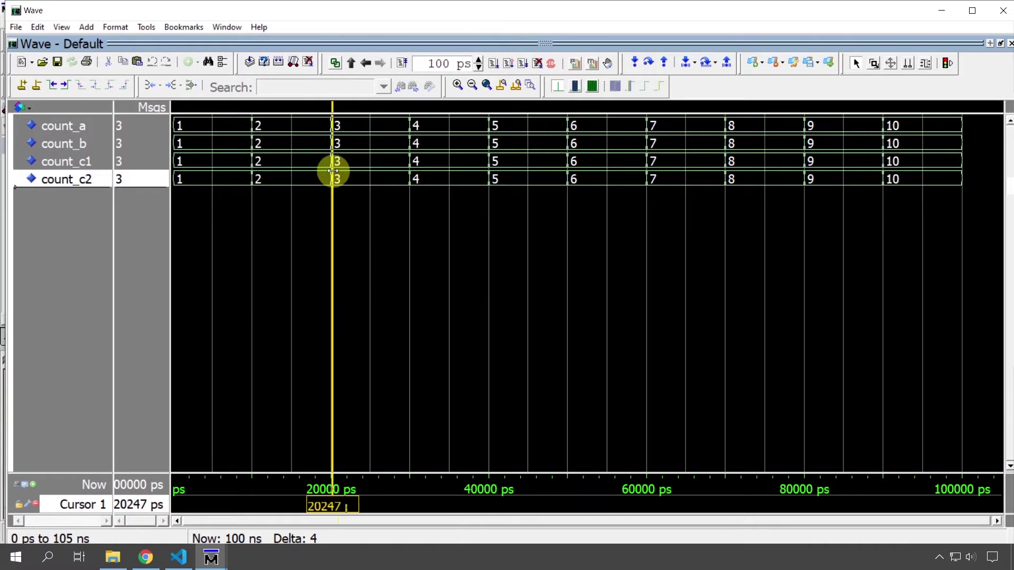
{"action": "mouse_move", "coordinate": [333, 170]}
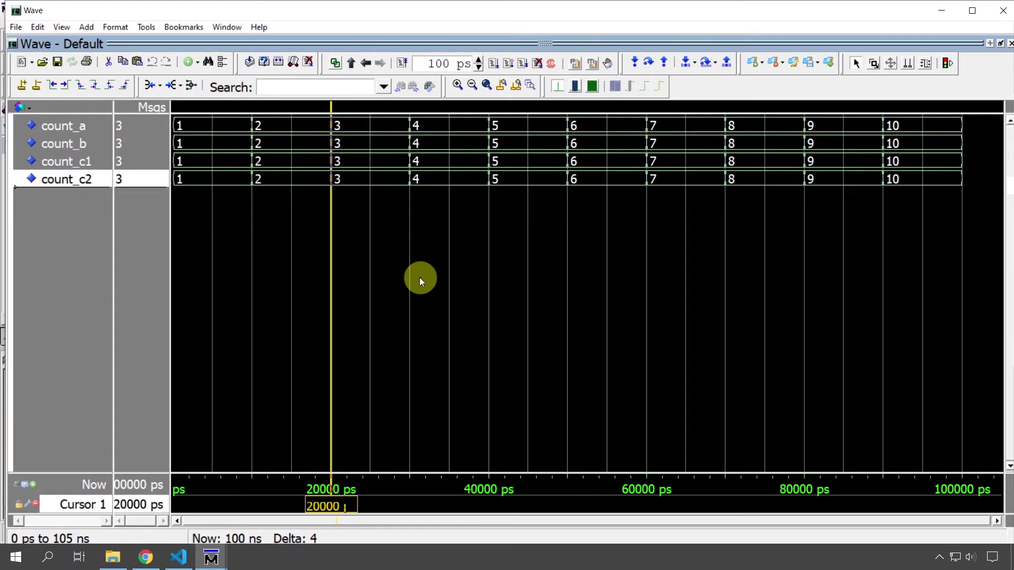
Examine the 20000 ps transition of all four count signals at picosecond scale
{"action": "scroll", "coordinate": [419, 278], "scroll_direction": "up", "scroll_amount": 3}
{"action": "scroll", "coordinate": [650, 224], "scroll_direction": "up", "scroll_amount": 1}
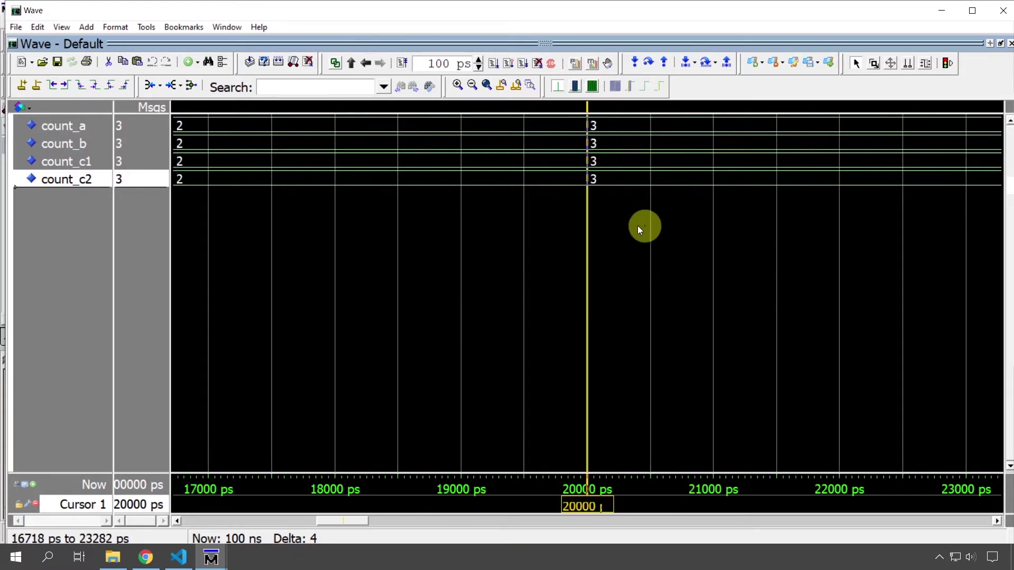
{"action": "scroll", "coordinate": [646, 237], "scroll_direction": "up", "scroll_amount": 4}
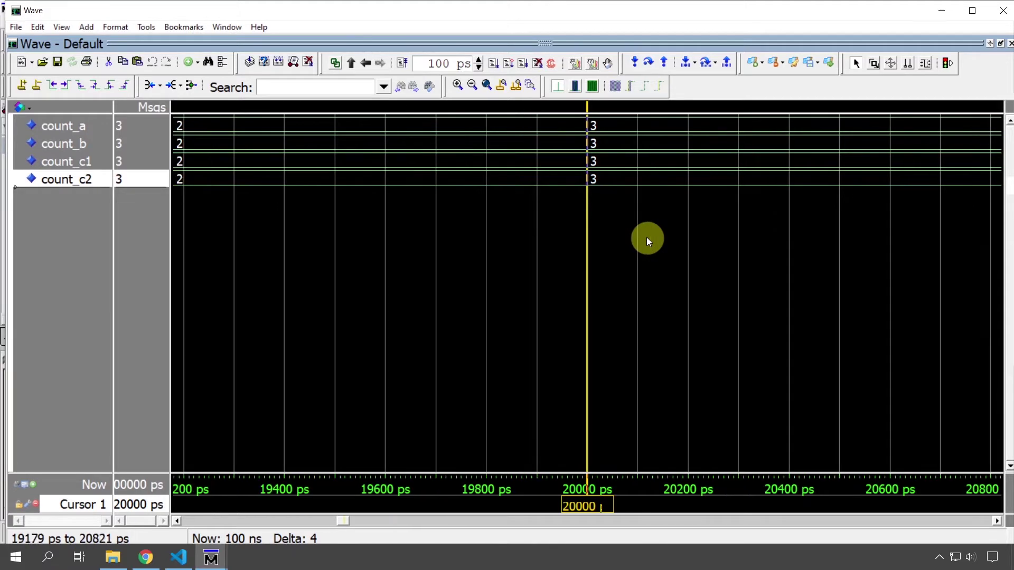
{"action": "scroll", "coordinate": [647, 241], "scroll_direction": "up", "scroll_amount": 3}
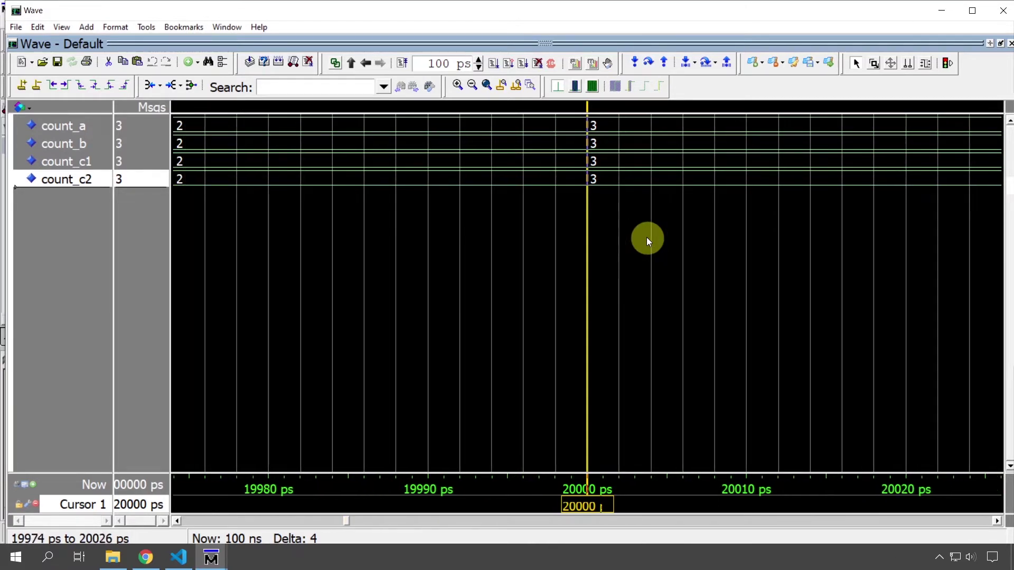
{"action": "scroll", "coordinate": [649, 242], "scroll_direction": "up", "scroll_amount": 2}
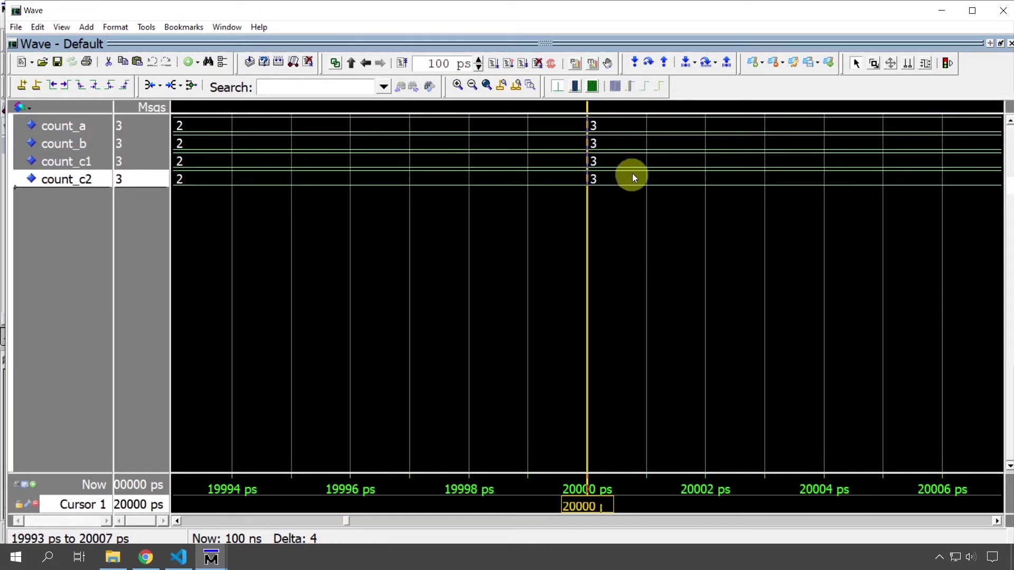
{"action": "left_click", "coordinate": [664, 153]}
{"action": "left_click", "coordinate": [681, 152]}
{"action": "left_click", "coordinate": [592, 157]}
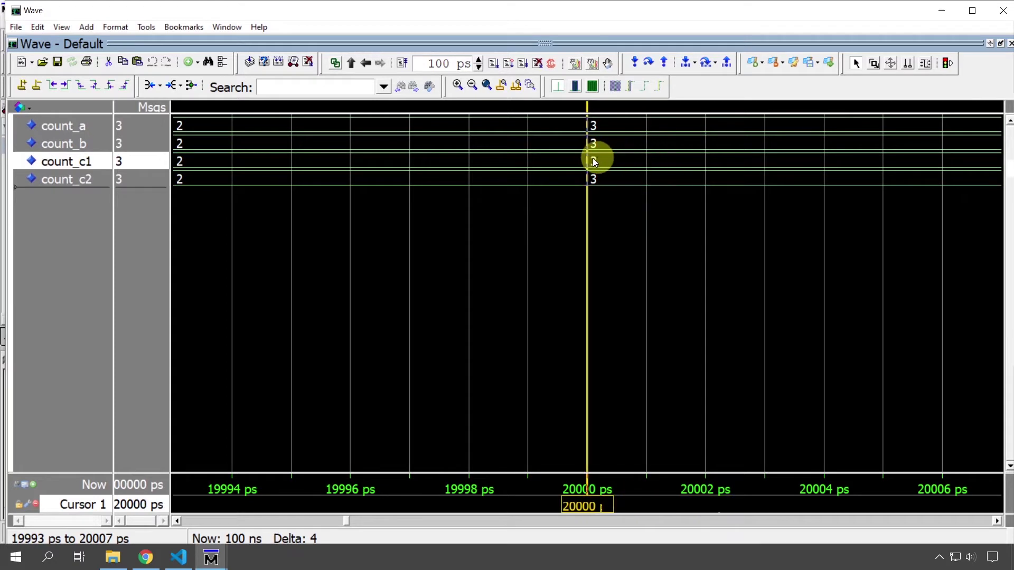
{"action": "mouse_move", "coordinate": [593, 157]}
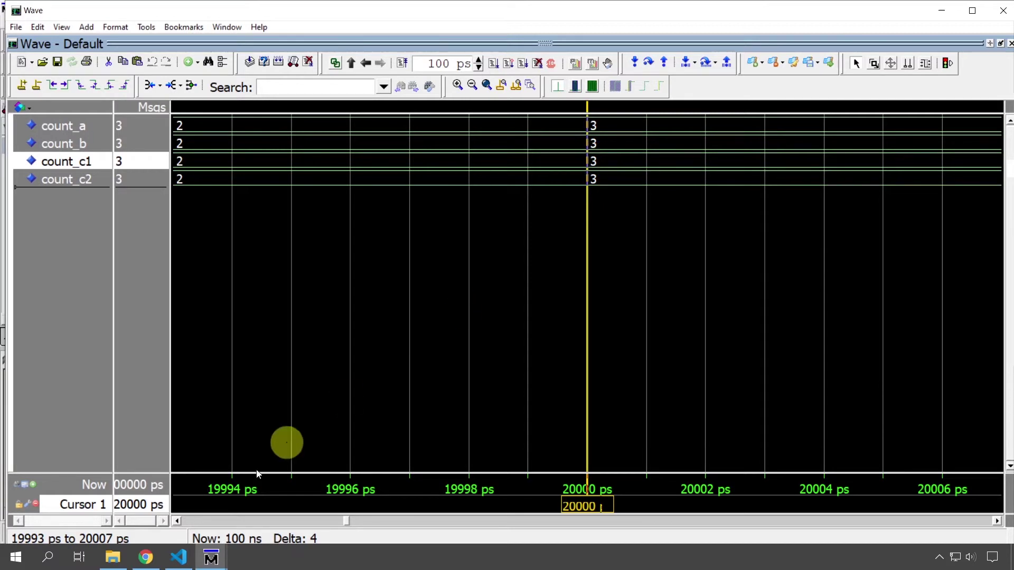
Switch to Visual Studio Code and review how count_b, count_c1 and count_c2 depend on the count_a increment
{"action": "left_click", "coordinate": [179, 557]}
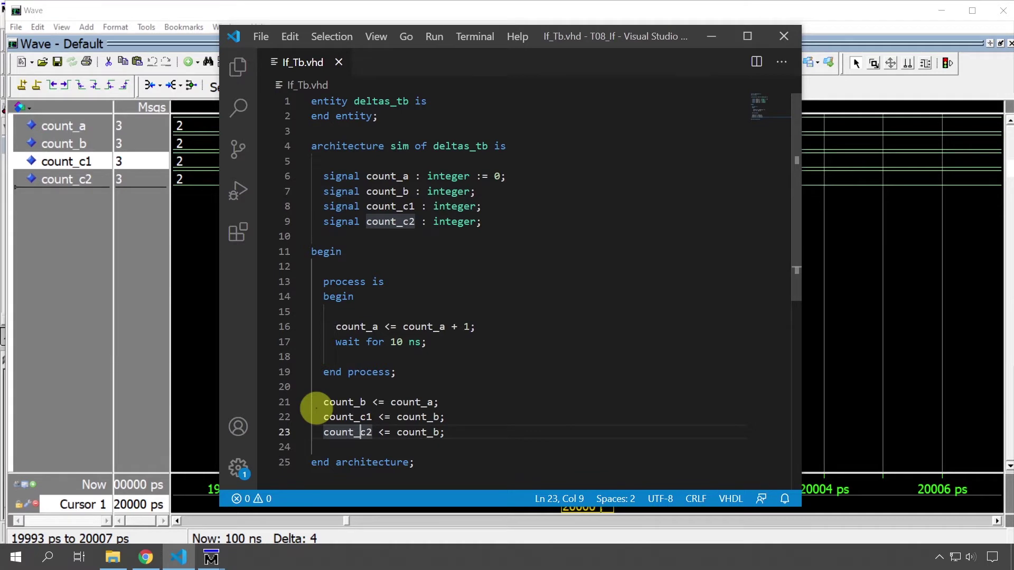
{"action": "left_click", "coordinate": [361, 327]}
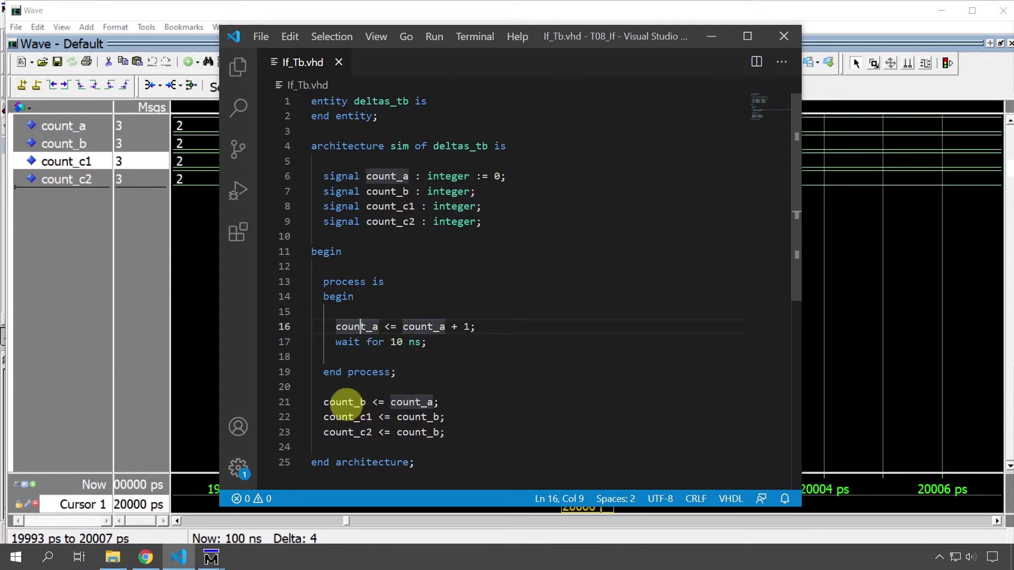
{"action": "left_click", "coordinate": [346, 402]}
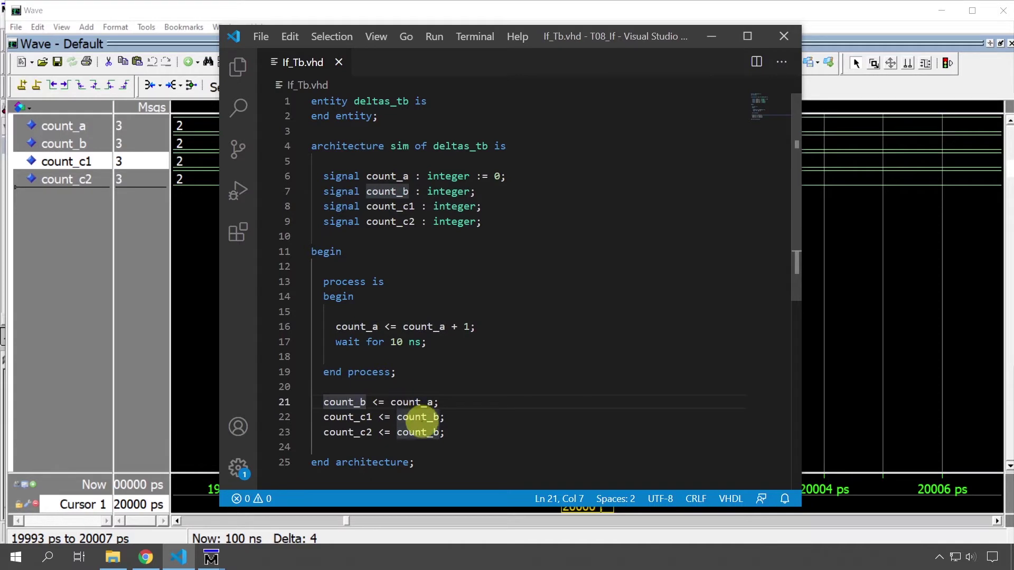
{"action": "left_click", "coordinate": [358, 432]}
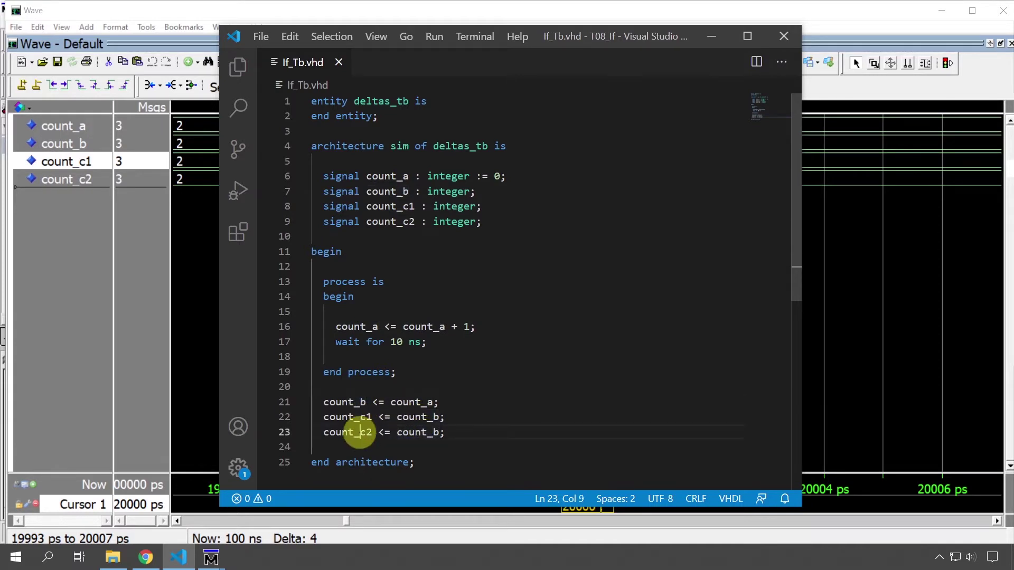
{"action": "left_click", "coordinate": [351, 417]}
Return to the Wave window, place the cursor on the 20000 ps transition and enable Expanded Time Deltas Mode
{"action": "left_click", "coordinate": [883, 273]}
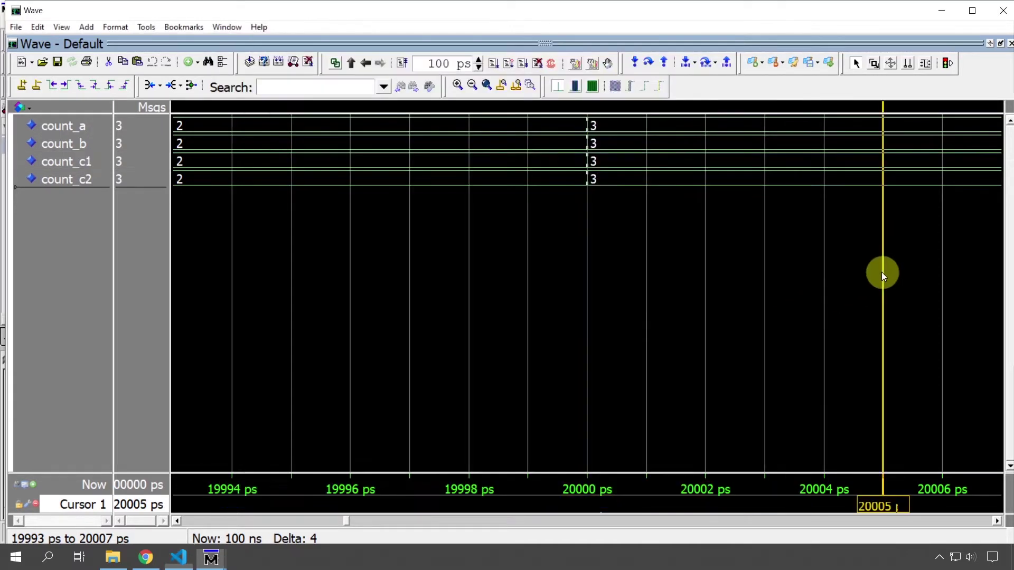
{"action": "left_click", "coordinate": [589, 205]}
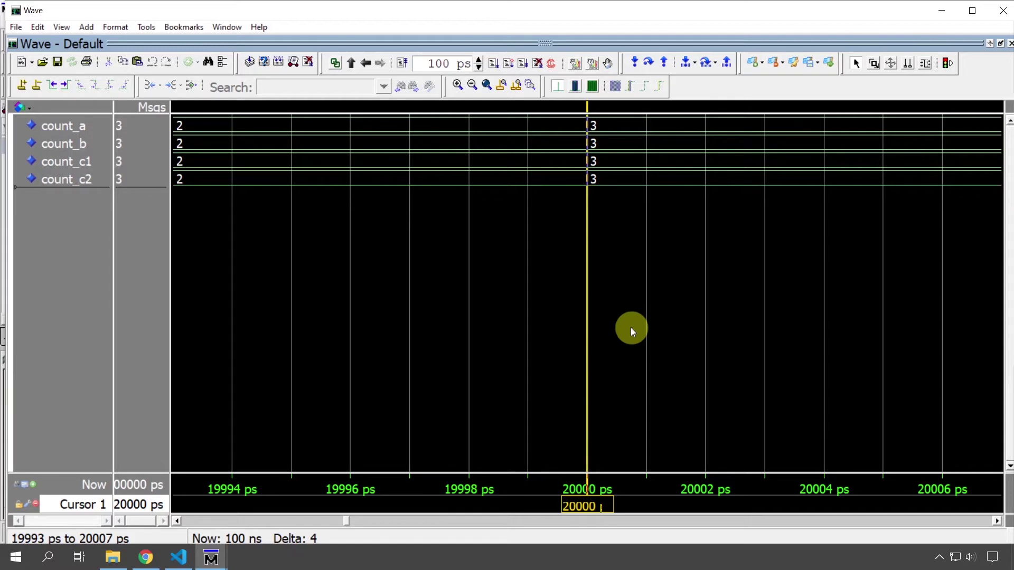
{"action": "left_click", "coordinate": [577, 85]}
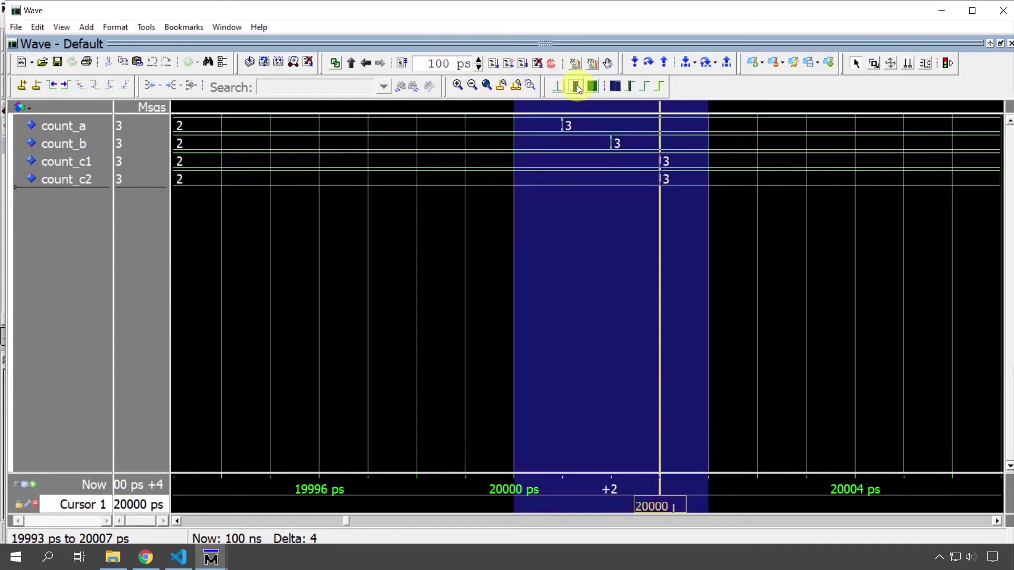
Try expanding delta time over the full waveform range, collapsing the expanded time before and after
{"action": "left_click", "coordinate": [642, 86]}
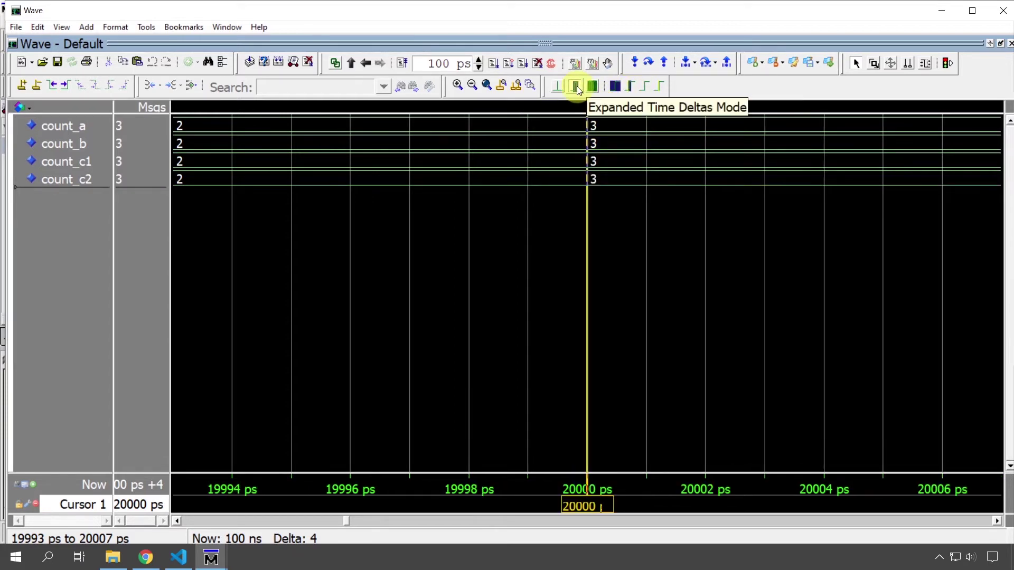
{"action": "left_click", "coordinate": [614, 87]}
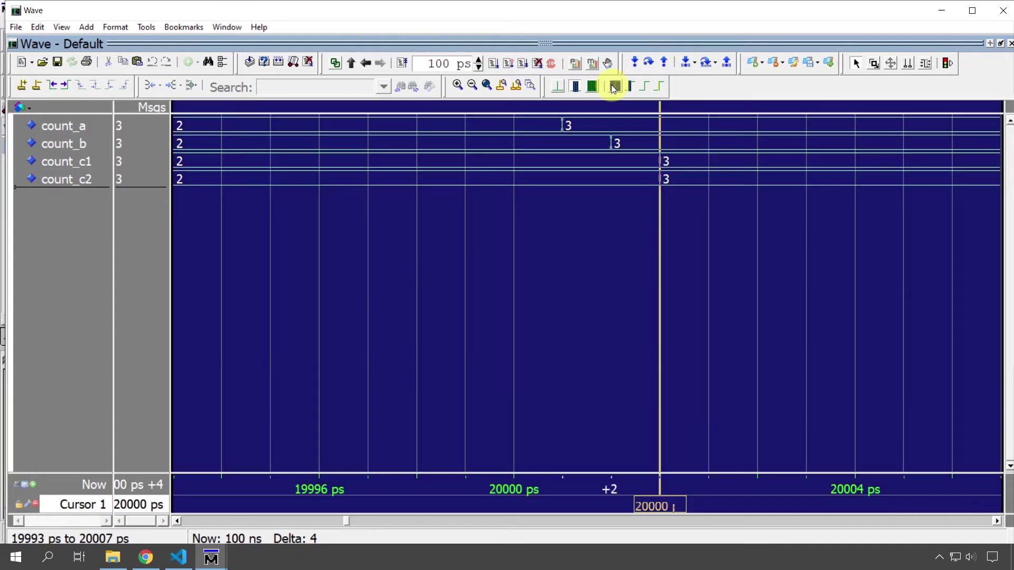
{"action": "left_click", "coordinate": [638, 87]}
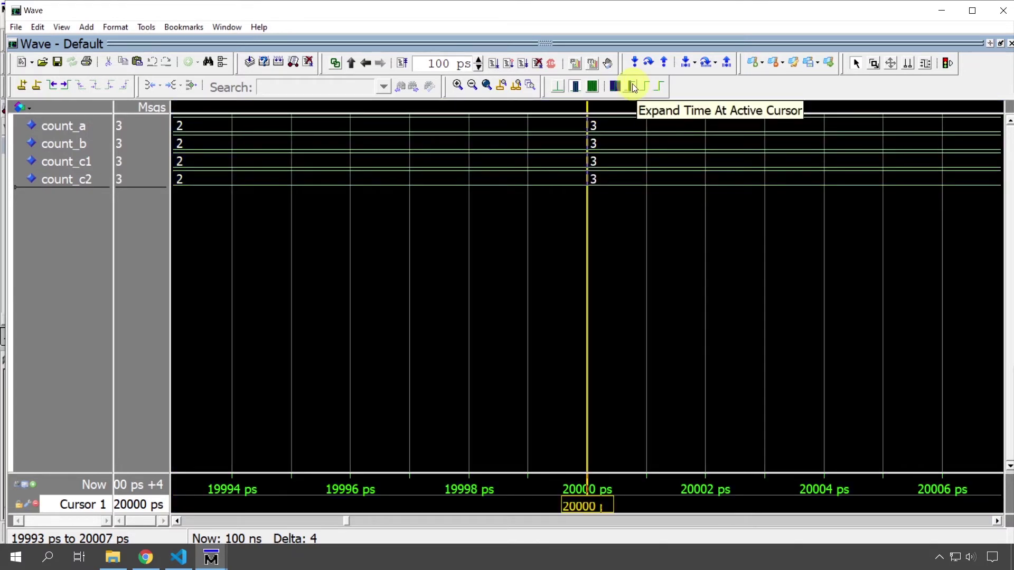
Expand time at the active cursor around 20000 ps and place the cursor on the count_b change, then on the count_c1 change
{"action": "left_click", "coordinate": [634, 87]}
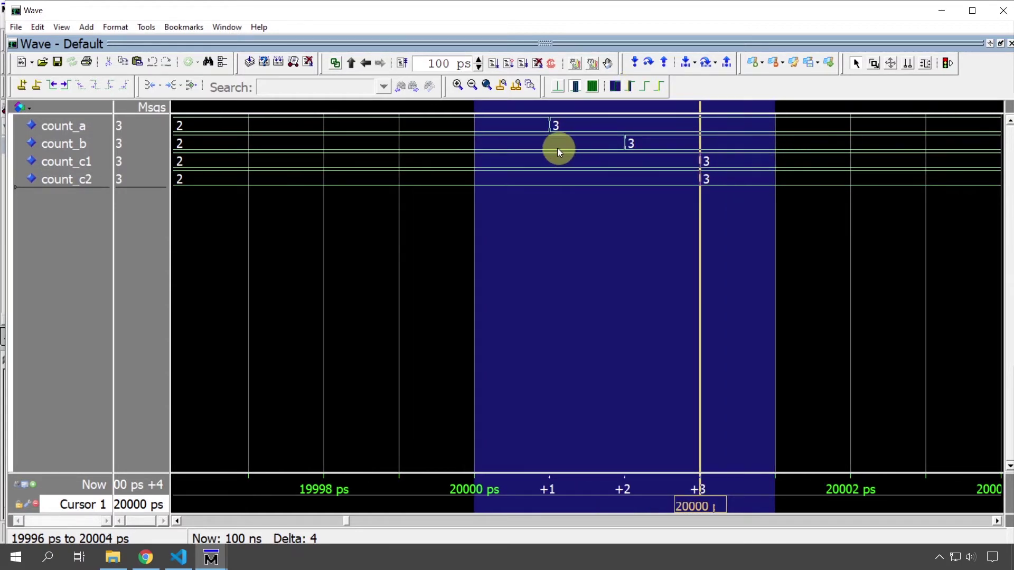
{"action": "mouse_move", "coordinate": [547, 152]}
{"action": "left_click", "coordinate": [489, 405]}
{"action": "left_click", "coordinate": [484, 322]}
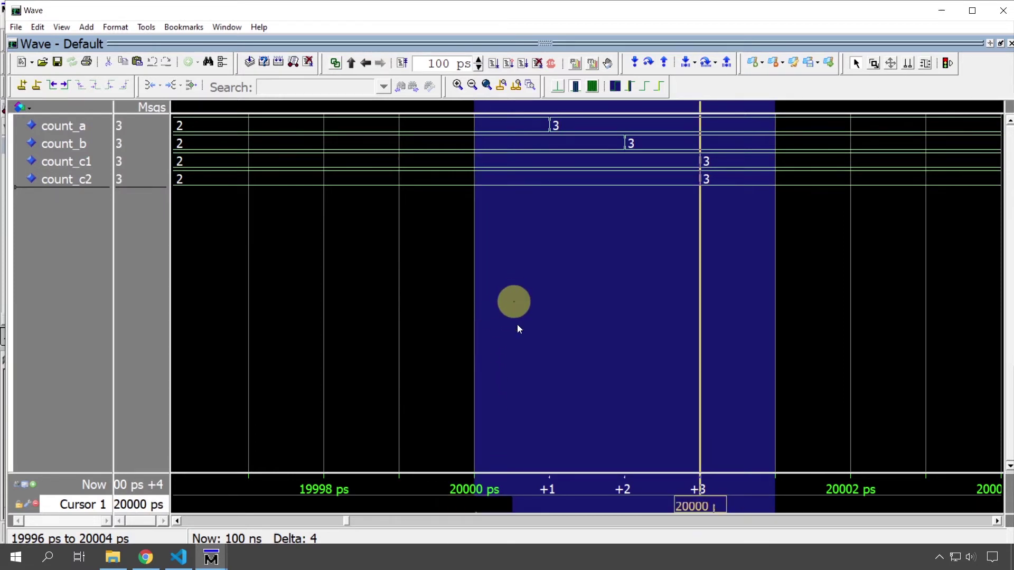
{"action": "left_click", "coordinate": [546, 349]}
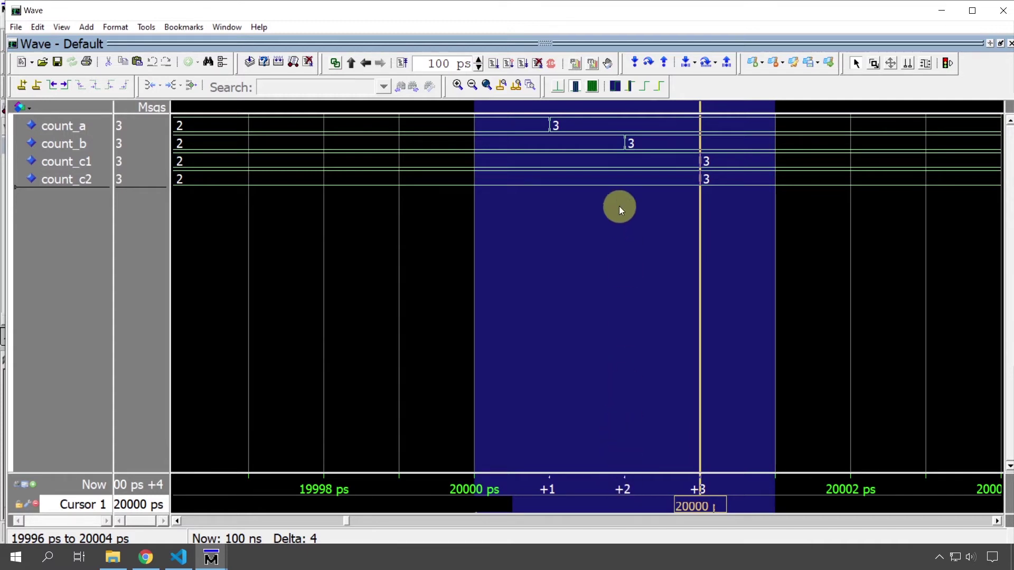
{"action": "left_click", "coordinate": [630, 138]}
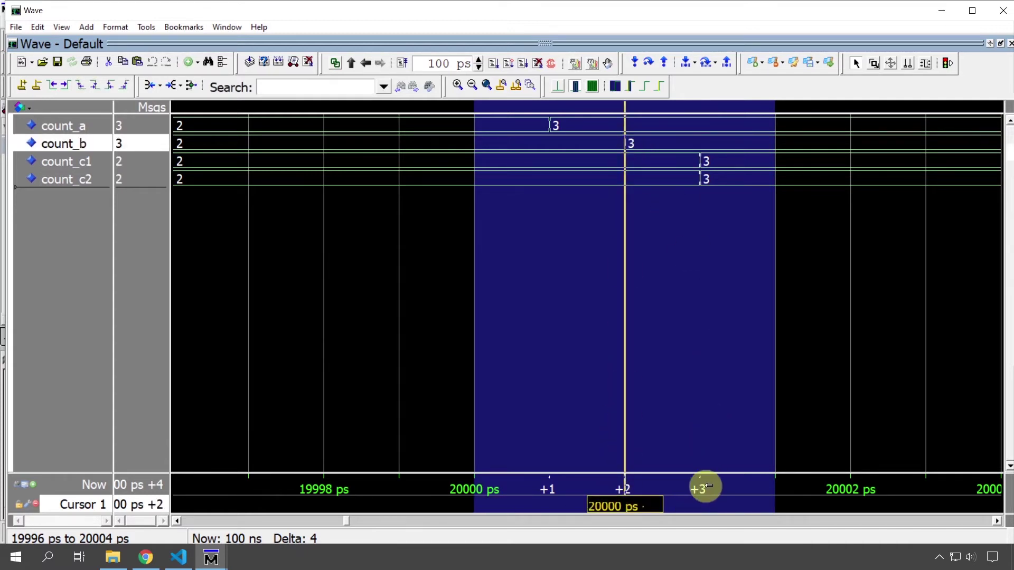
{"action": "left_click", "coordinate": [702, 155]}
{"action": "left_click", "coordinate": [700, 232]}
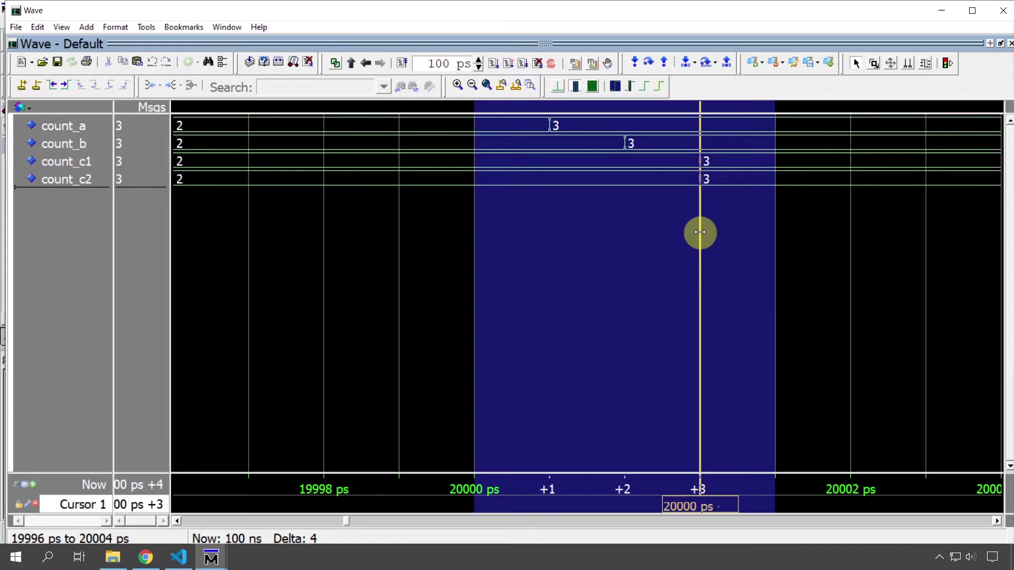
Switch the expanded time at 20000 ps from deltas mode to events mode
{"action": "left_click", "coordinate": [592, 87]}
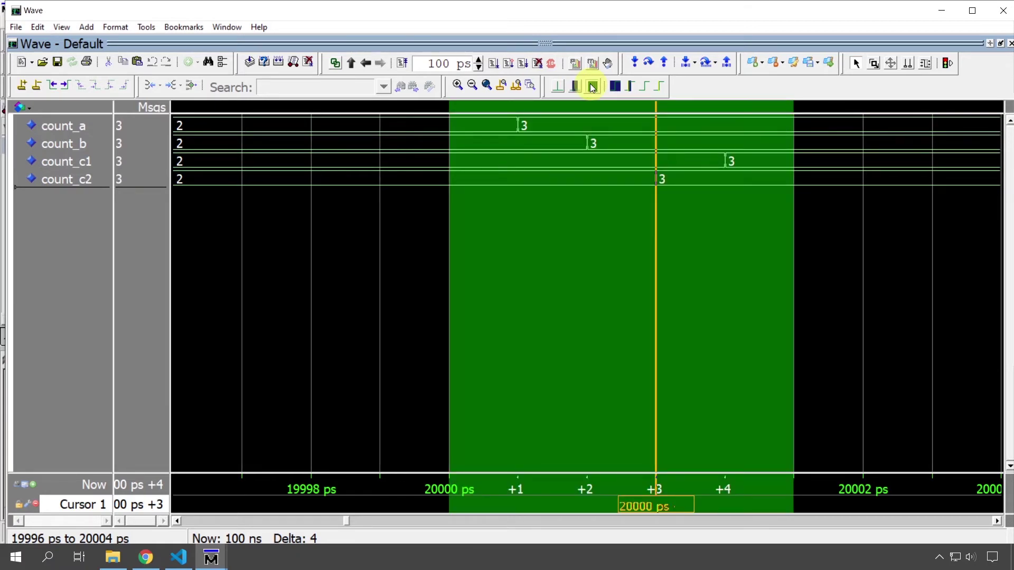
Switch to Visual Studio Code, move the line "count_c1 <= count_b;" below "count_c2 <= count_b;" in If_Tb.vhd and save the file
{"action": "mouse_move", "coordinate": [663, 173]}
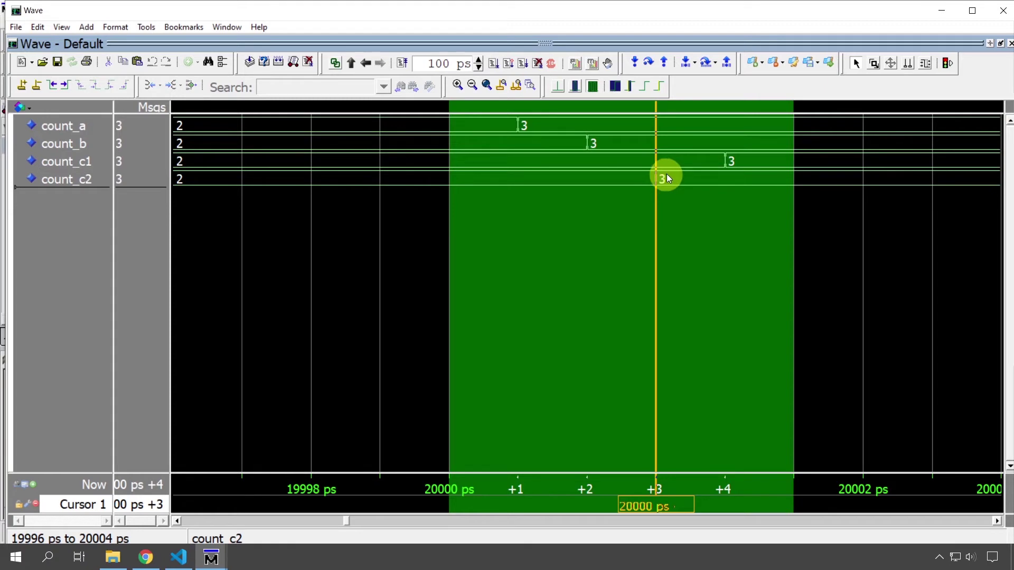
{"action": "mouse_move", "coordinate": [738, 165]}
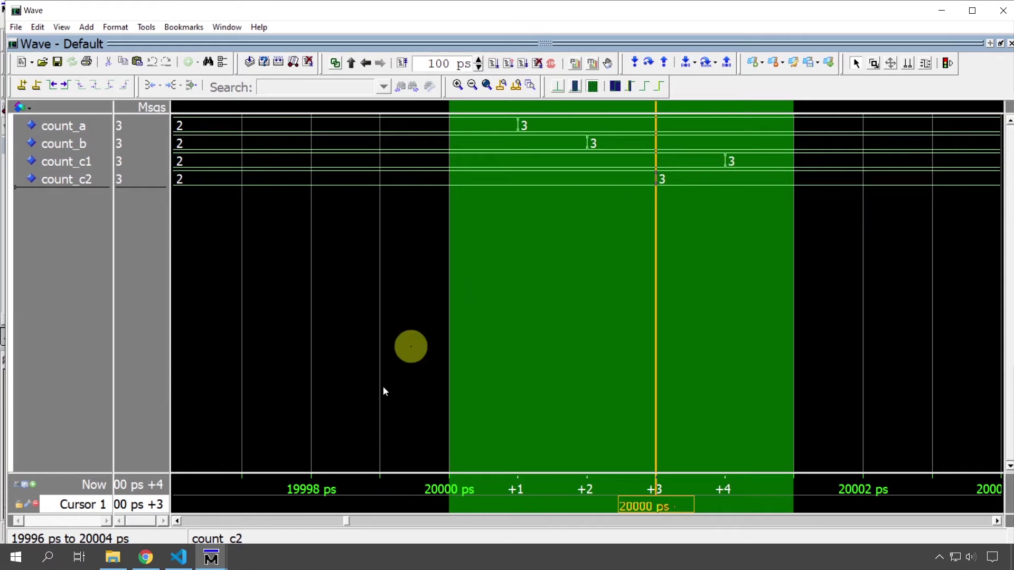
{"action": "left_click", "coordinate": [179, 561]}
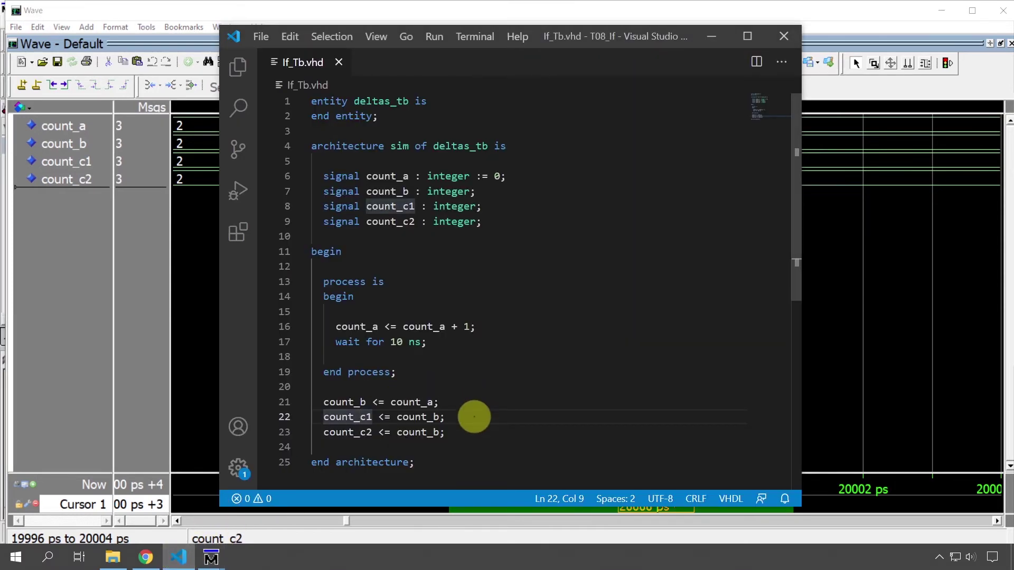
{"action": "left_click_drag", "start_coordinate": [474, 414], "coordinate": [329, 418]}
{"action": "key", "text": "ctrl+c"}
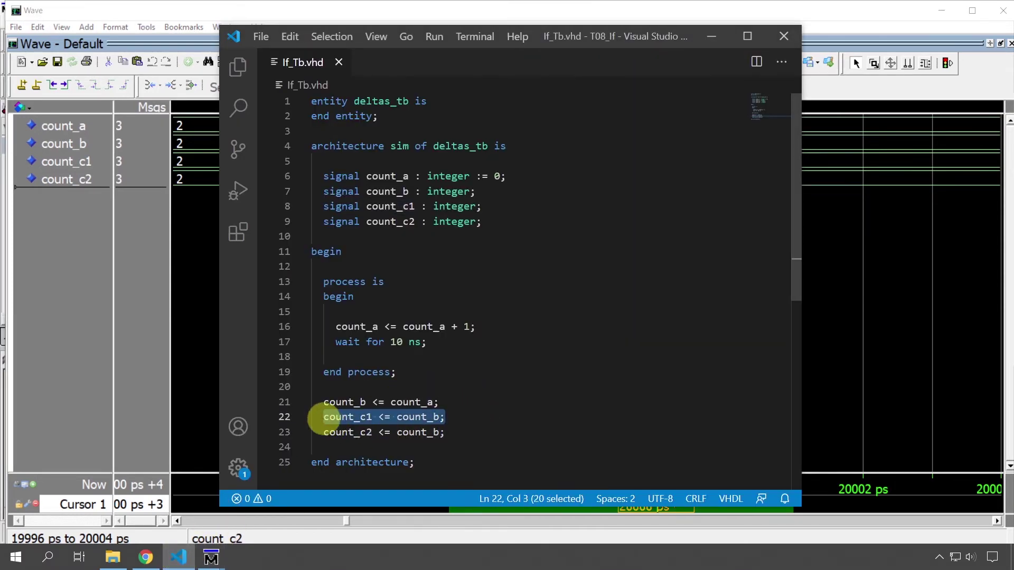
{"action": "key", "text": "BackSpace"}
{"action": "key", "text": "BackSpace"}
{"action": "key", "text": "BackSpace"}
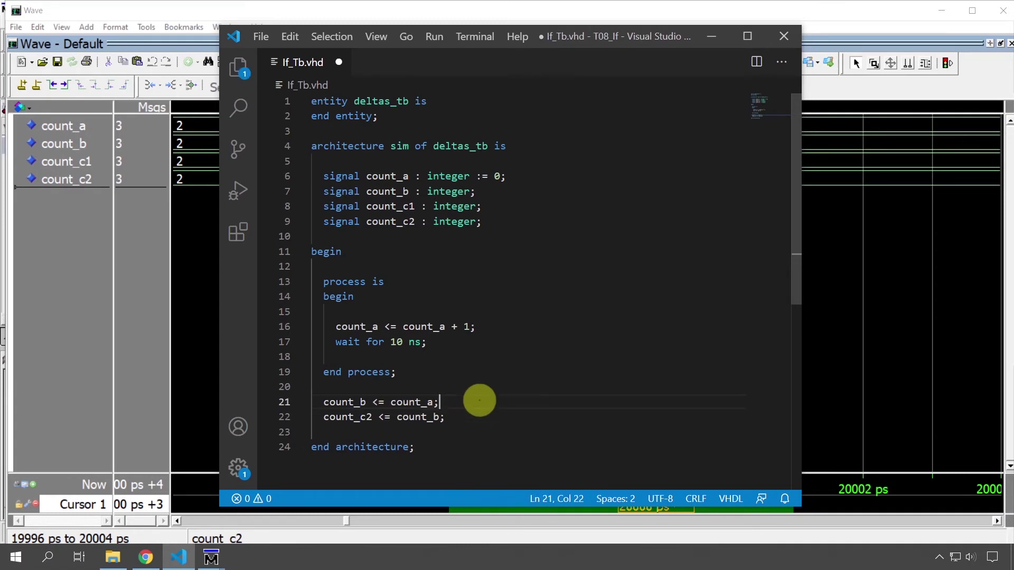
{"action": "left_click", "coordinate": [474, 413]}
{"action": "key", "text": "Return"}
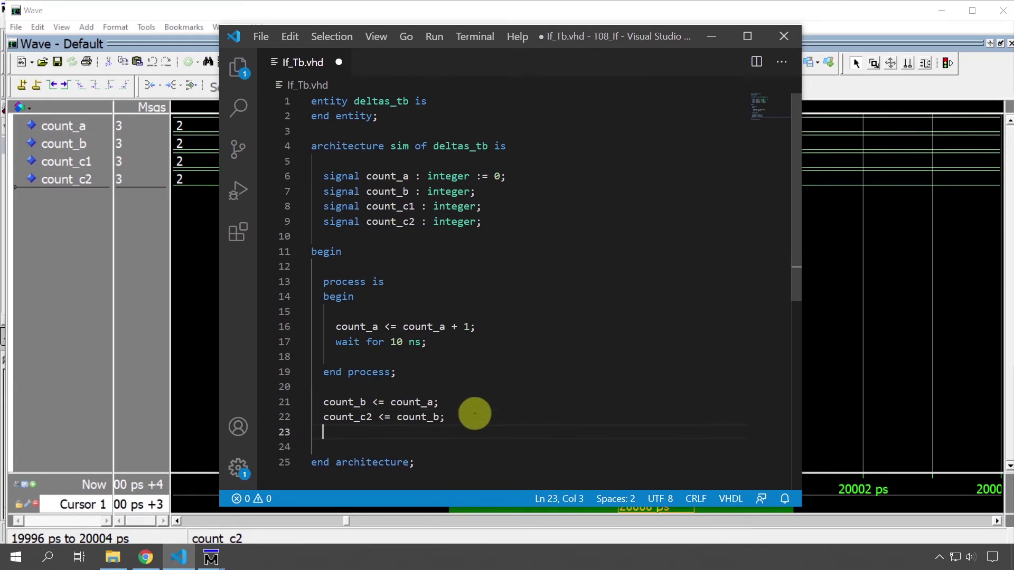
{"action": "key", "text": "ctrl+v"}
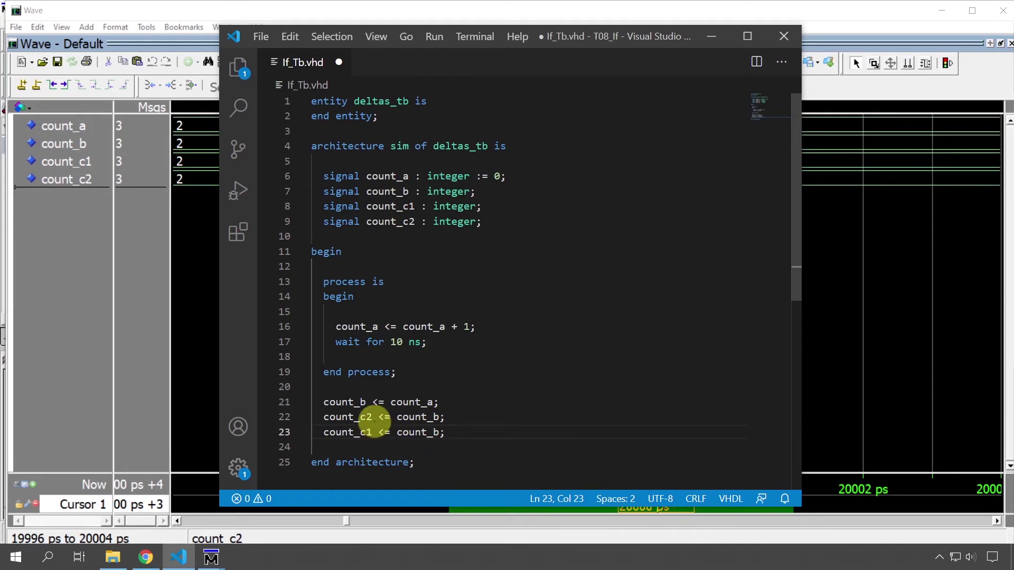
{"action": "left_click", "coordinate": [427, 417]}
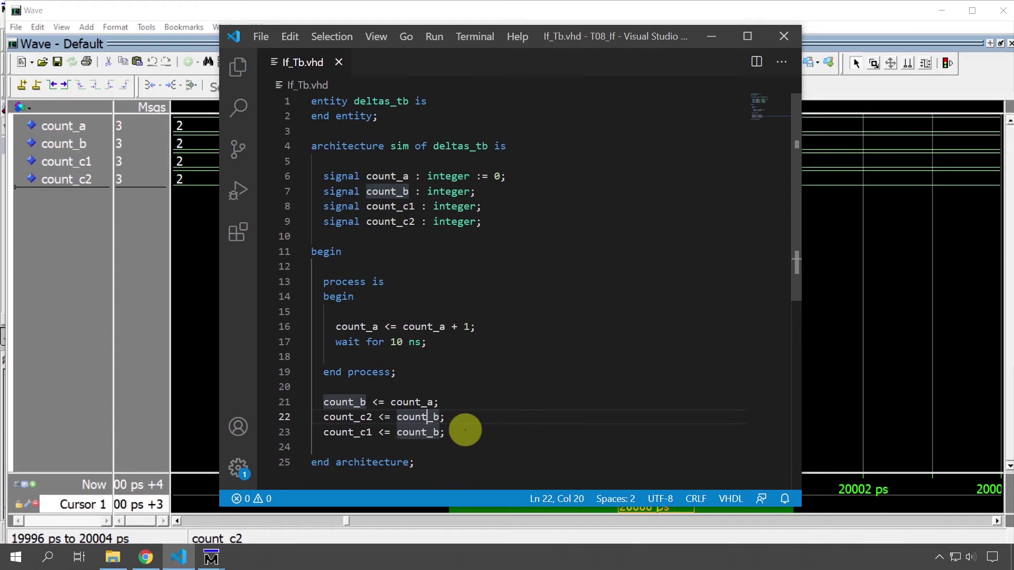
Return to ModelSim's main window and recompile If_Tb.vhd
{"action": "left_click", "coordinate": [189, 411]}
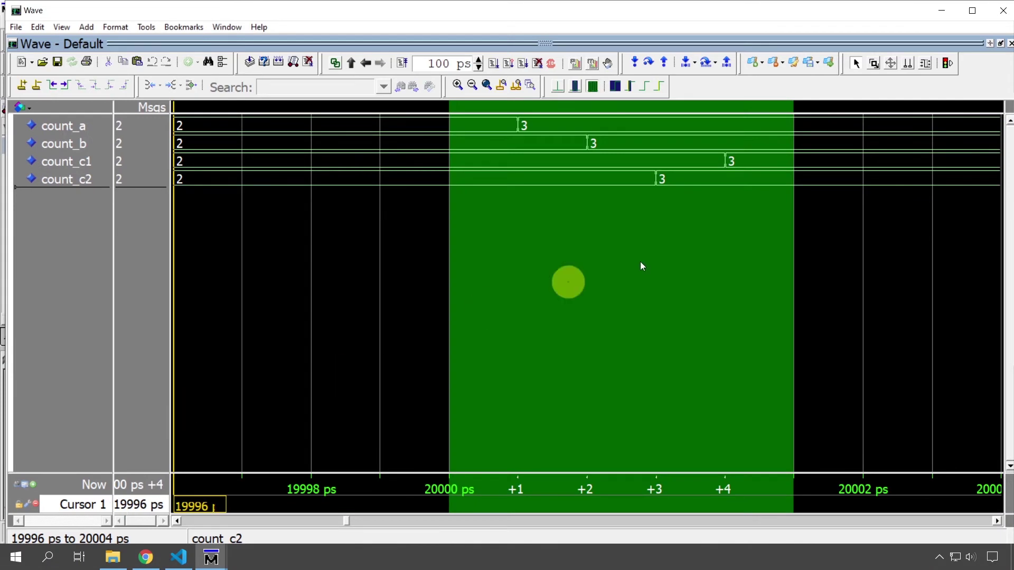
{"action": "left_click", "coordinate": [654, 259]}
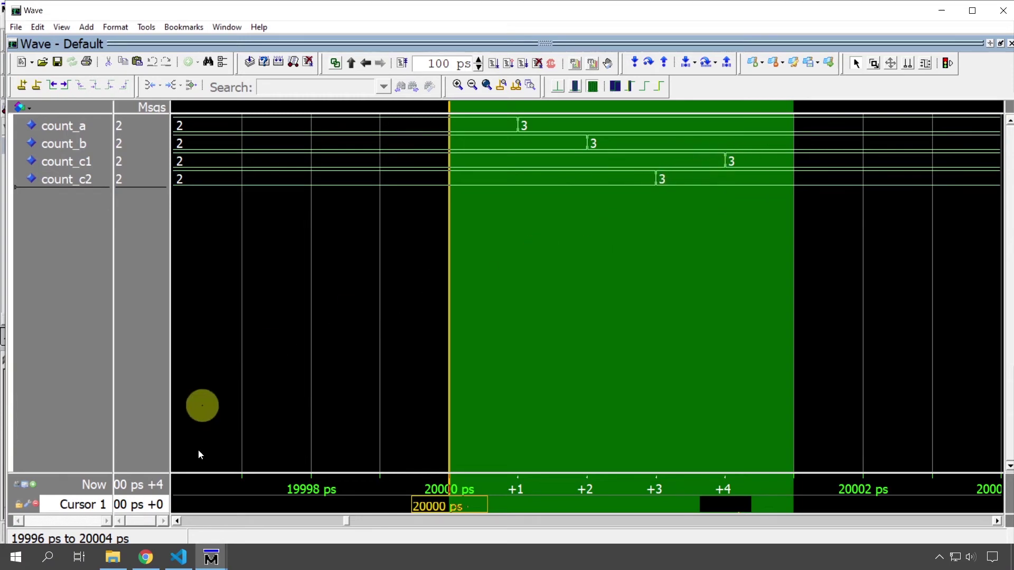
{"action": "mouse_move", "coordinate": [211, 557]}
{"action": "left_click", "coordinate": [141, 498]}
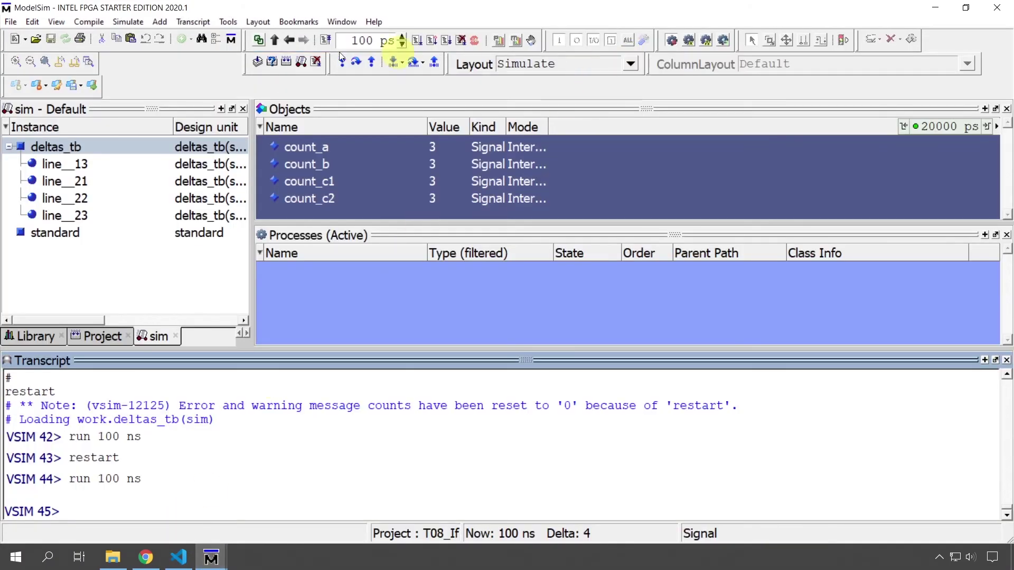
{"action": "left_click", "coordinate": [287, 62]}
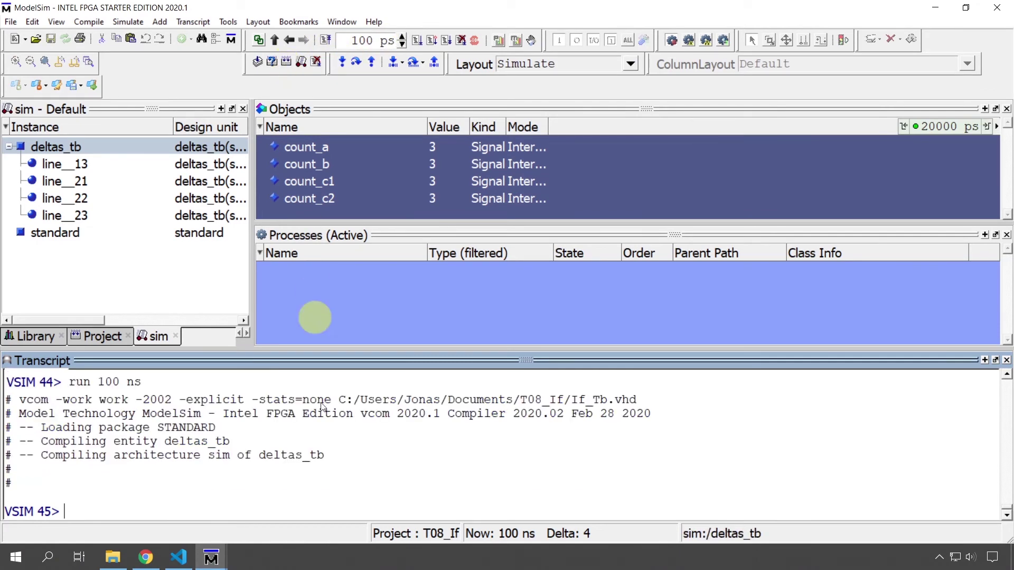
Restart the simulation keeping all formats and logged signals, and run it for 100 ns
{"action": "left_click", "coordinate": [356, 471]}
{"action": "type", "text": "restart"}
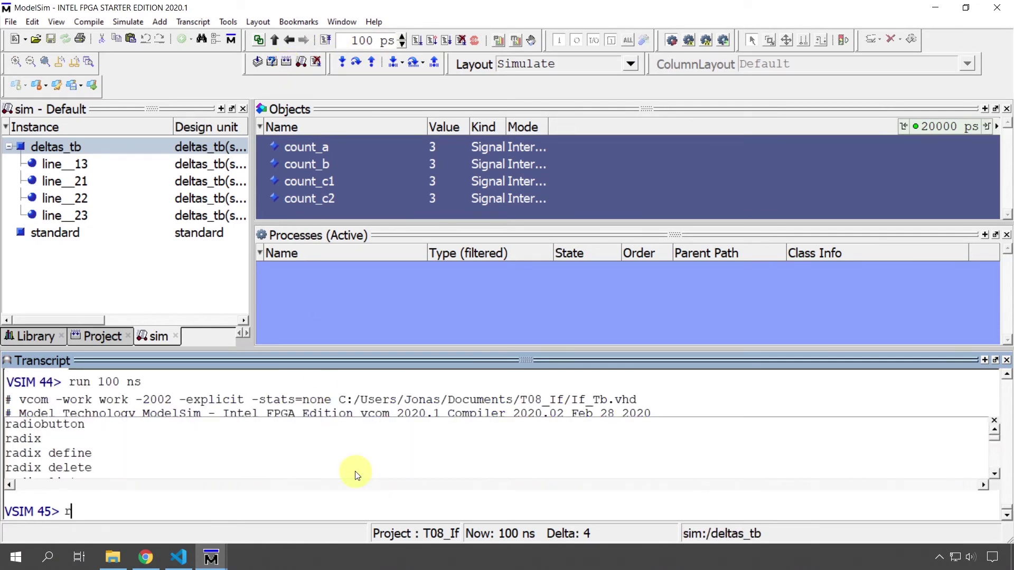
{"action": "key", "text": "Return"}
{"action": "key", "text": "Return"}
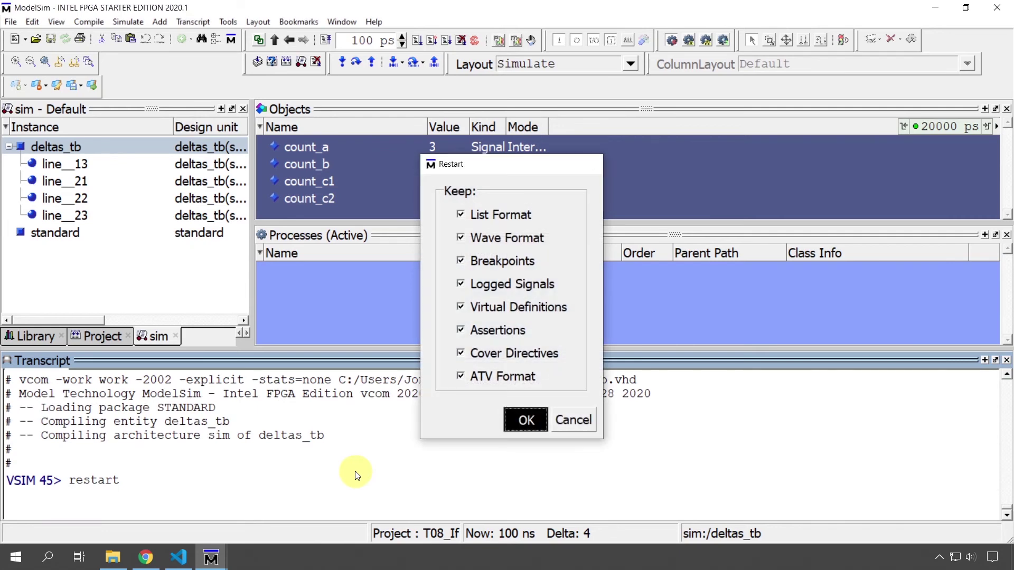
{"action": "type", "text": "run 100 ns"}
{"action": "key", "text": "Return"}
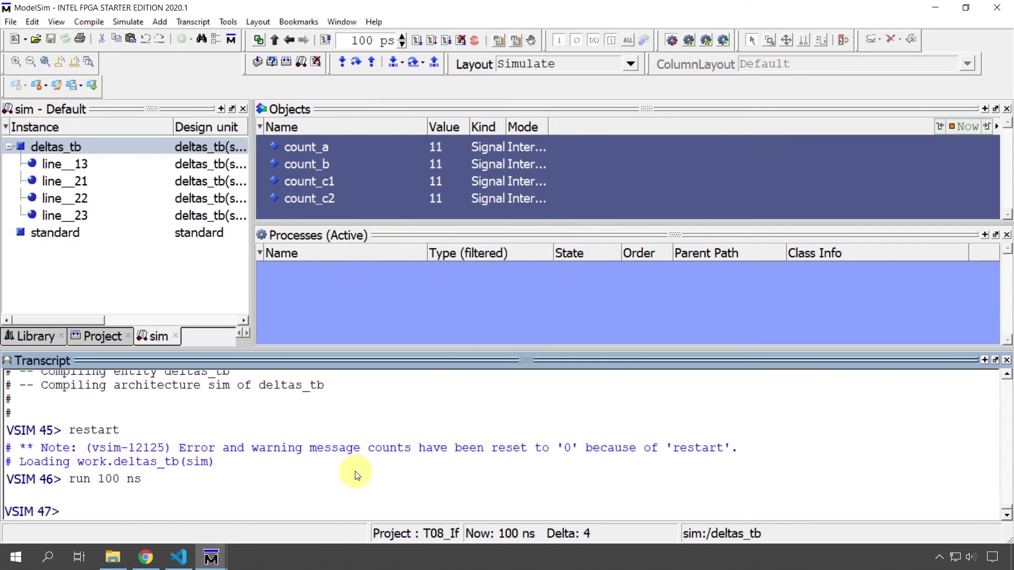
Return to the Wave window and show the full simulated time range
{"action": "mouse_move", "coordinate": [211, 557]}
{"action": "left_click", "coordinate": [308, 501]}
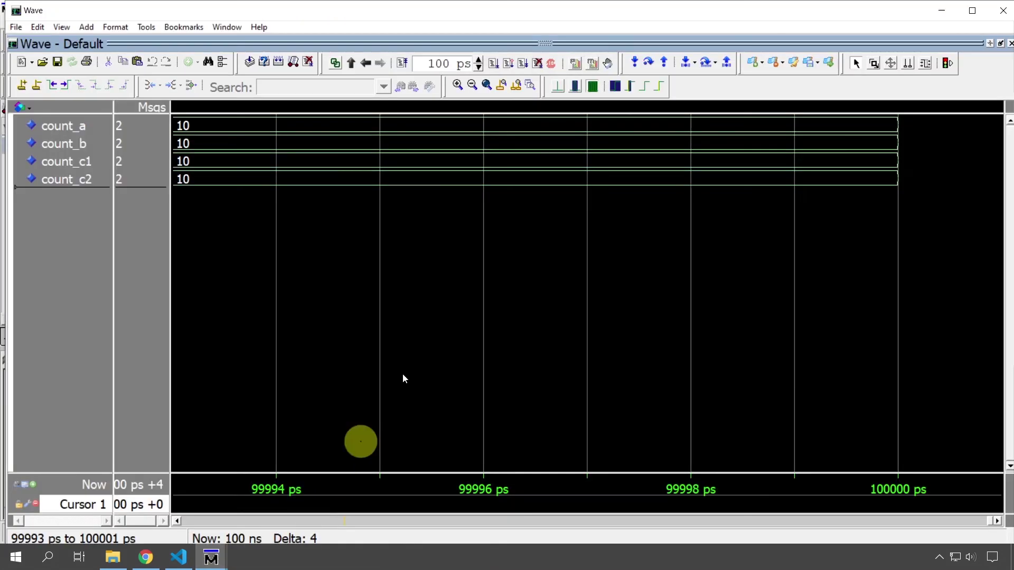
{"action": "key", "text": "f"}
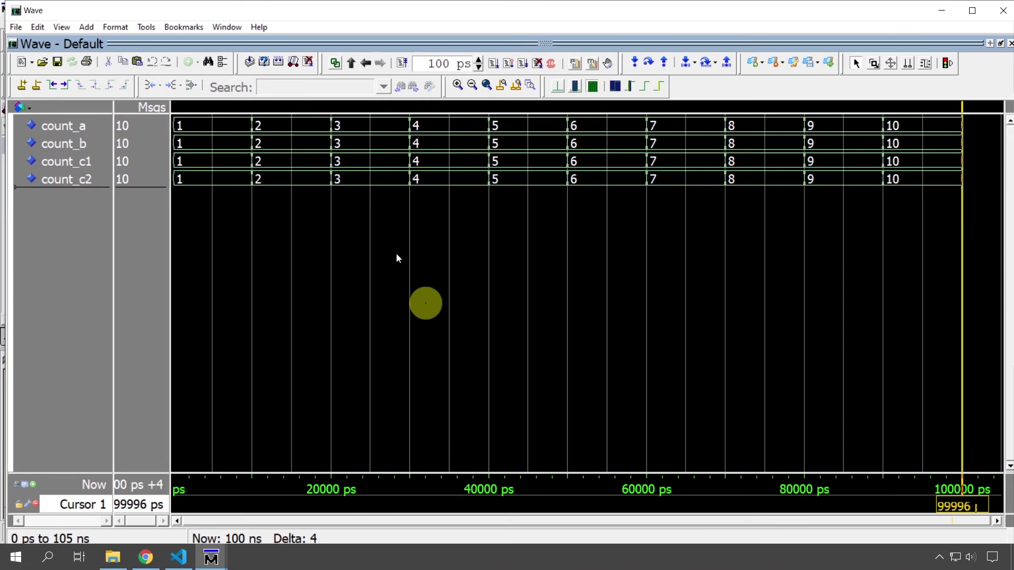
Place the cursor on the count_c1 transition at 20000 ps and zoom in on it until the individual expanded events can be told apart
{"action": "left_click", "coordinate": [336, 160]}
{"action": "key", "text": "c"}
{"action": "key", "text": "c"}
{"action": "key", "text": "c"}
{"action": "key", "text": "c"}
{"action": "key", "text": "c"}
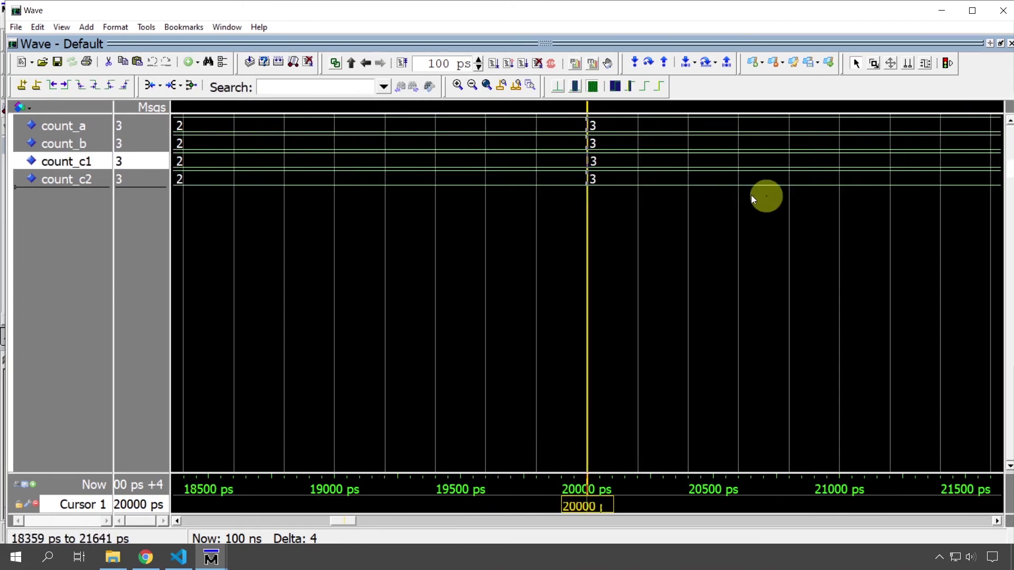
{"action": "key", "text": "c"}
{"action": "key", "text": "c"}
{"action": "key", "text": "c"}
{"action": "key", "text": "c"}
{"action": "key", "text": "c"}
{"action": "key", "text": "c"}
{"action": "key", "text": "c"}
{"action": "key", "text": "c"}
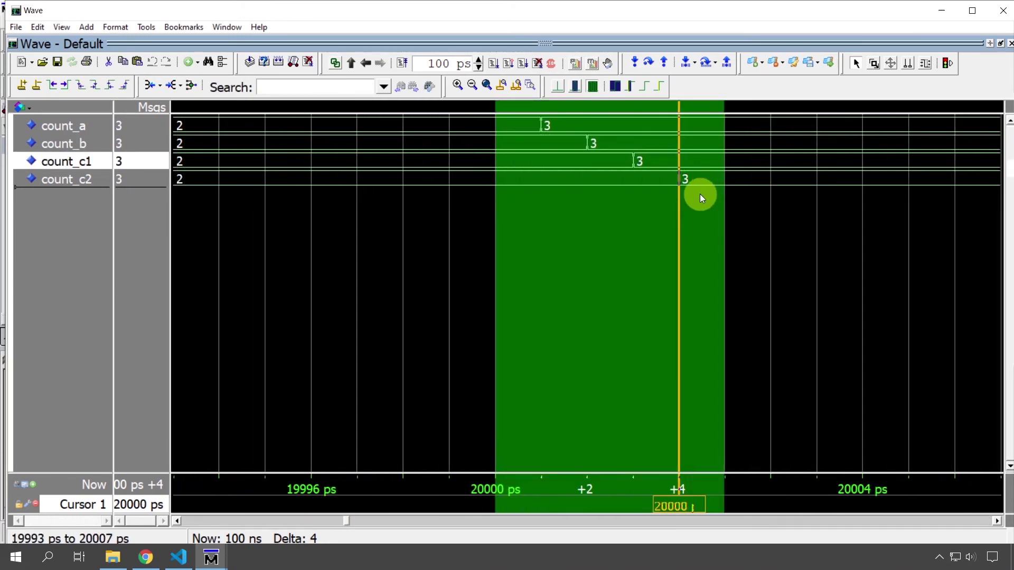
{"action": "mouse_move", "coordinate": [684, 178]}
{"action": "key", "text": "c"}
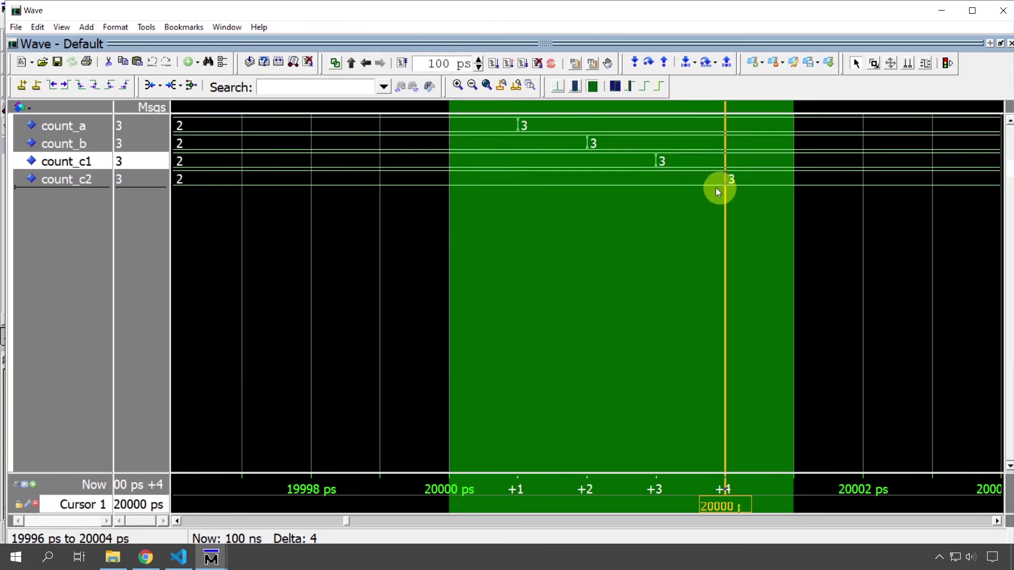
Switch the expanded time at 20000 ps from events mode back to deltas mode to compare the count_c1 and count_c2 changes
{"action": "left_click", "coordinate": [573, 86]}
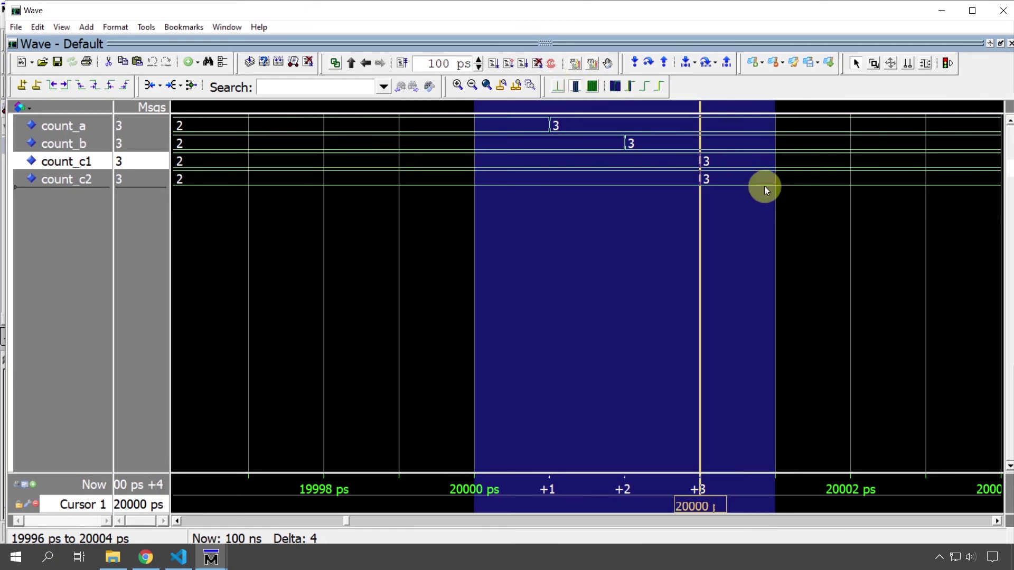
{"action": "mouse_move", "coordinate": [777, 170]}
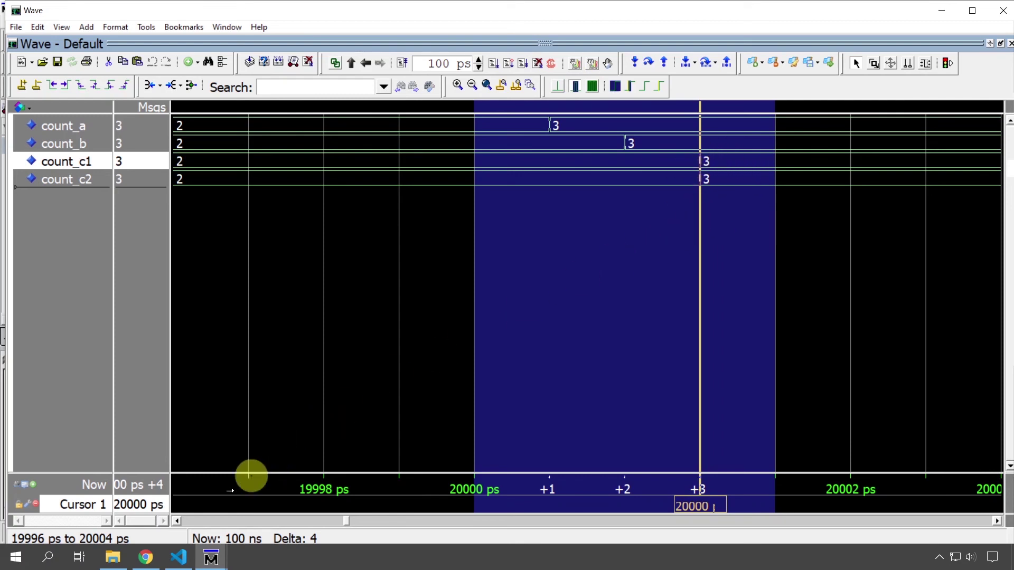
Switch to Chrome and look through the VHDLwhiz article "Delta cycles explained" down to the section on sensitivity lists
{"action": "left_click", "coordinate": [147, 560]}
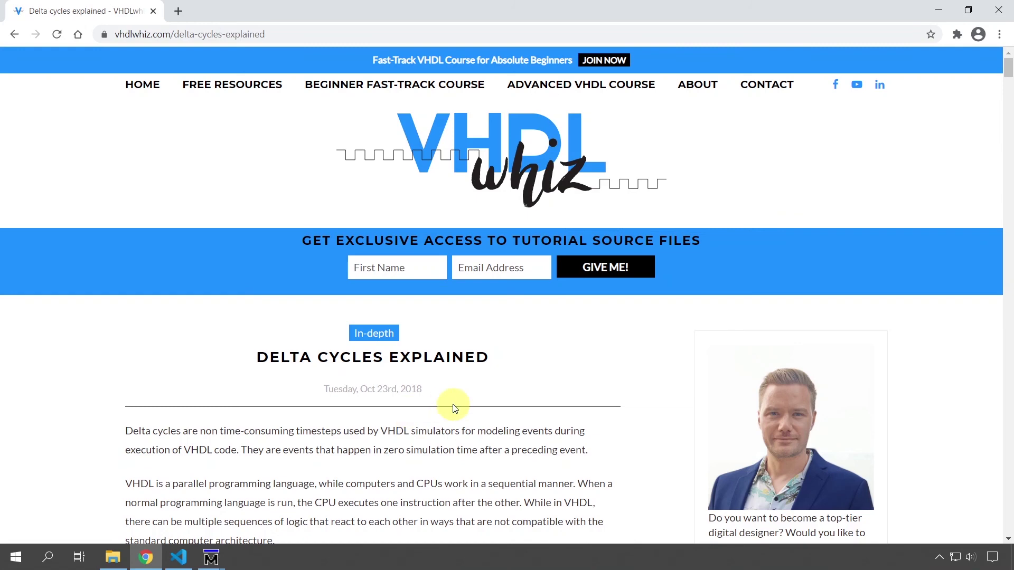
{"action": "scroll", "coordinate": [394, 386], "scroll_direction": "down", "scroll_amount": 3}
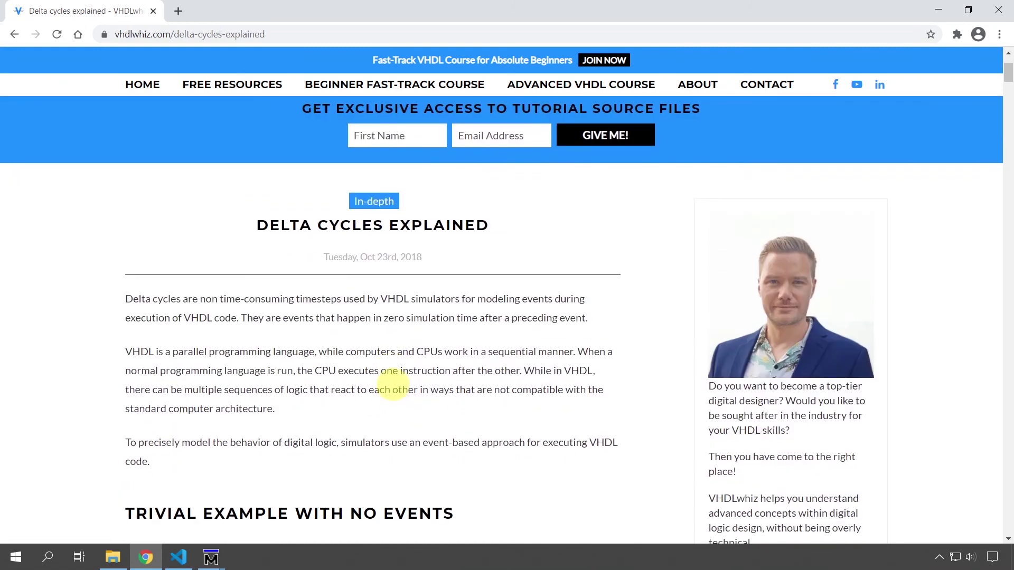
{"action": "scroll", "coordinate": [394, 385], "scroll_direction": "down", "scroll_amount": 10}
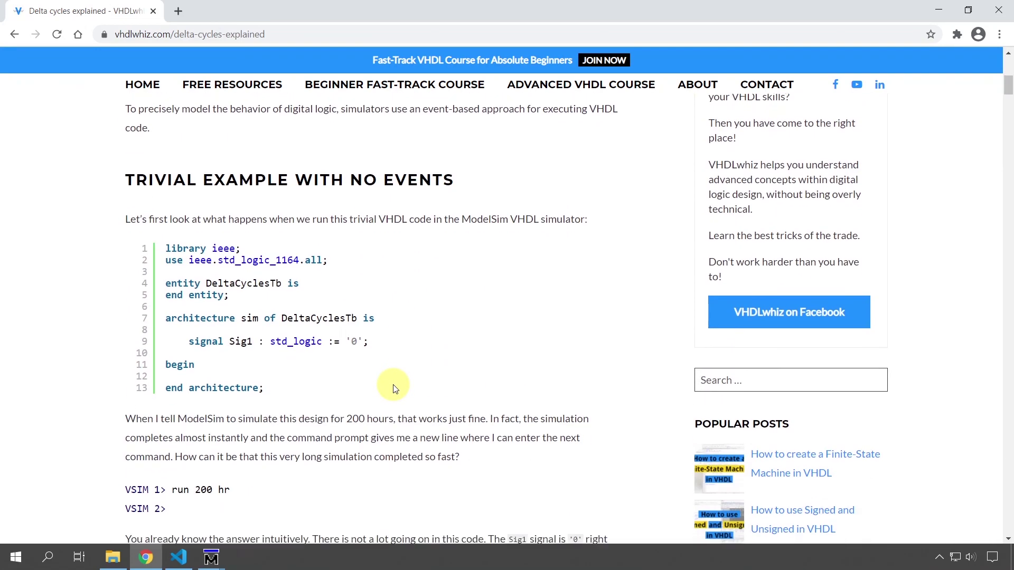
{"action": "scroll", "coordinate": [394, 389], "scroll_direction": "down", "scroll_amount": 18}
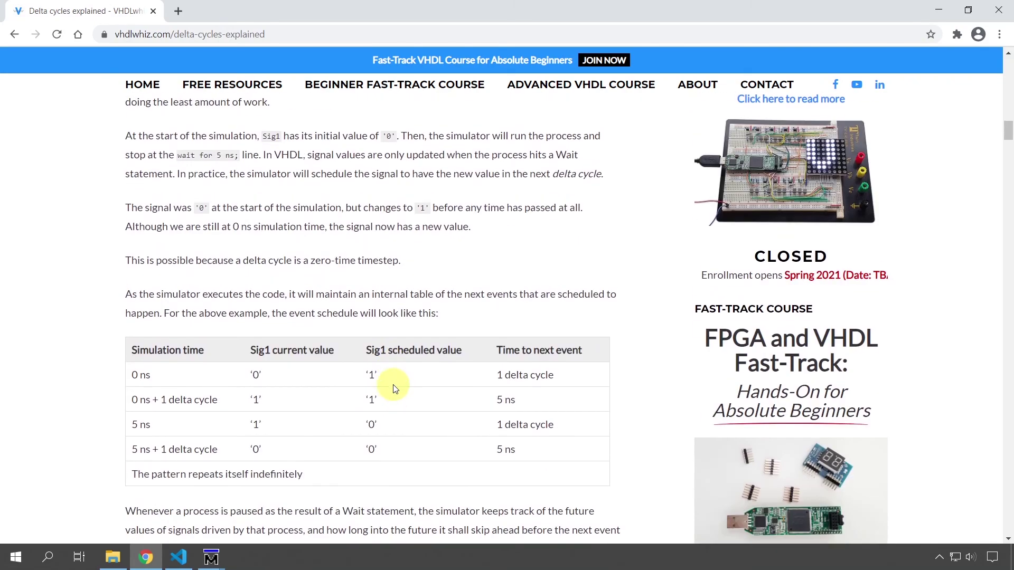
{"action": "scroll", "coordinate": [393, 390], "scroll_direction": "down", "scroll_amount": 14}
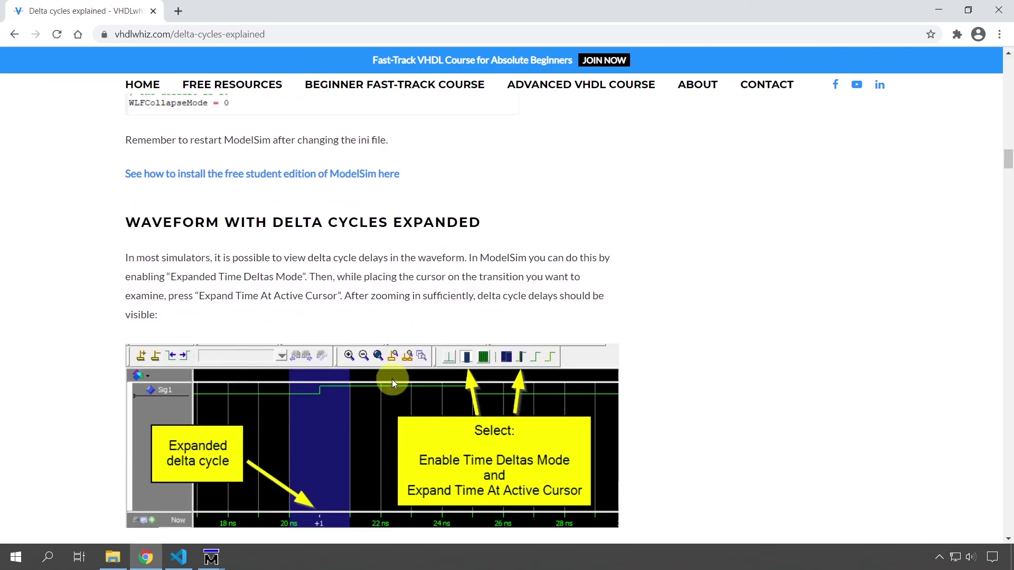
{"action": "scroll", "coordinate": [392, 381], "scroll_direction": "down", "scroll_amount": 9}
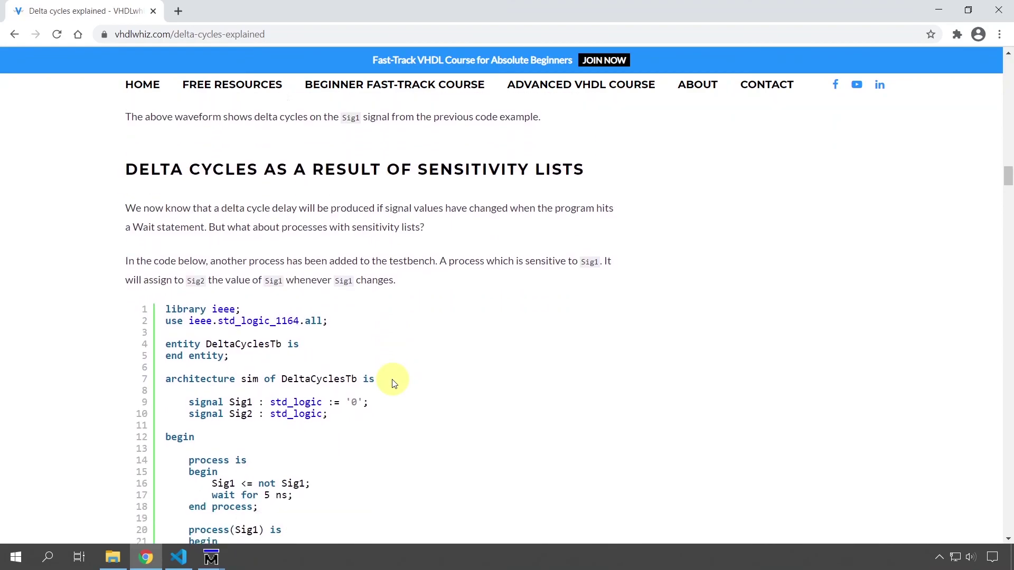
{"action": "scroll", "coordinate": [393, 382], "scroll_direction": "down", "scroll_amount": 10}
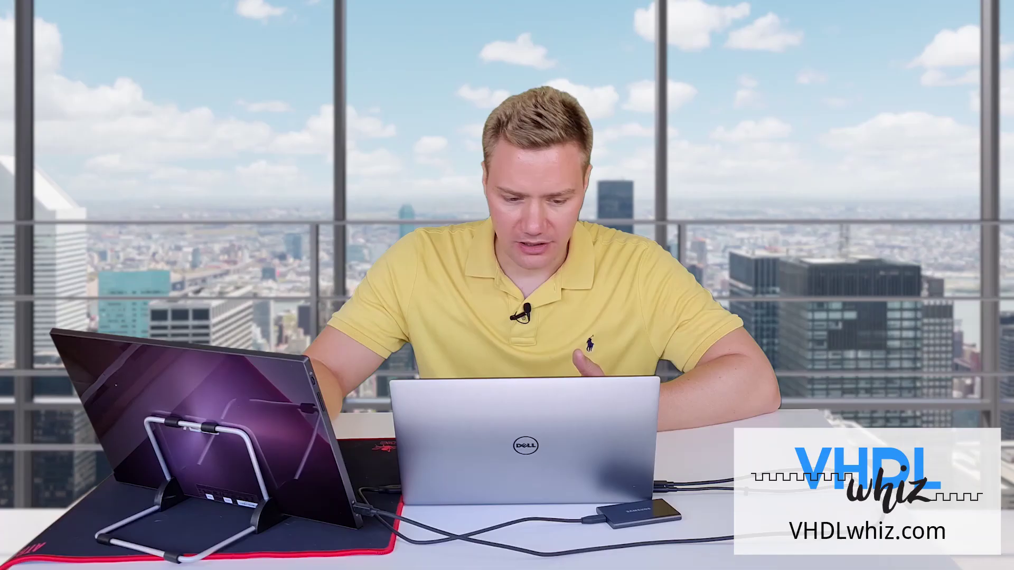